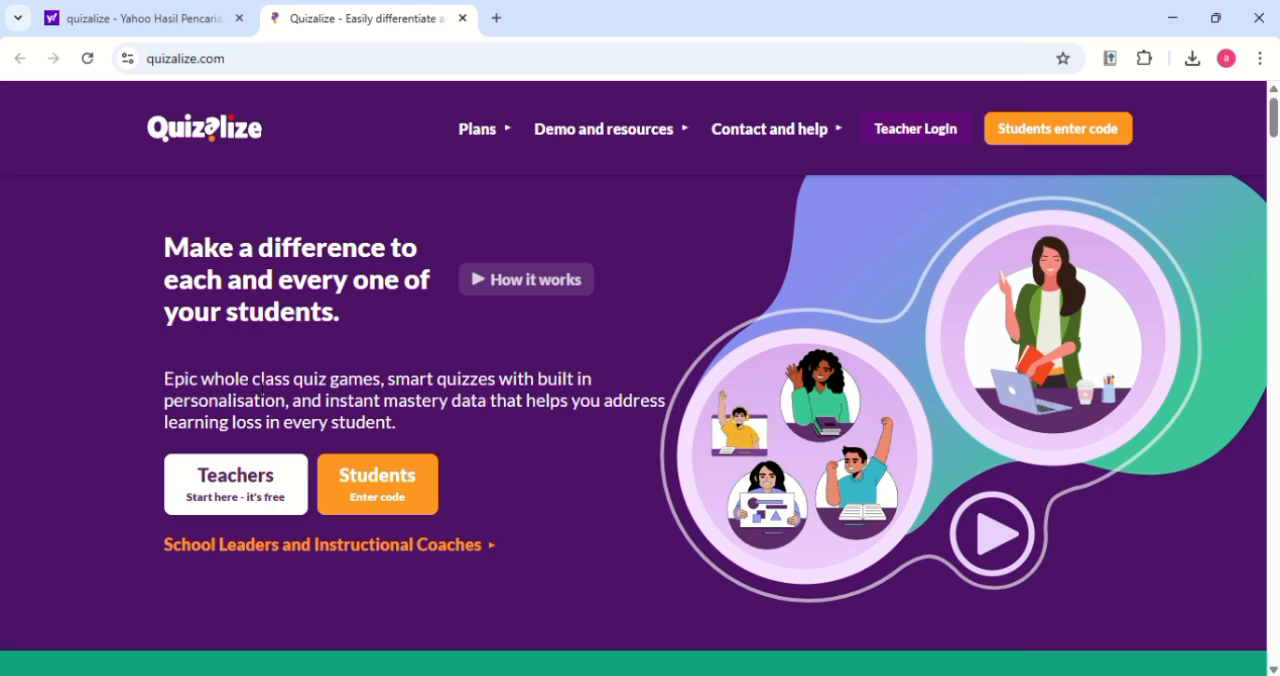
Start a new quiz in the classic quiz editor from the teacher area and title it "matematika kelas 4 sd"
left_click(258, 489)
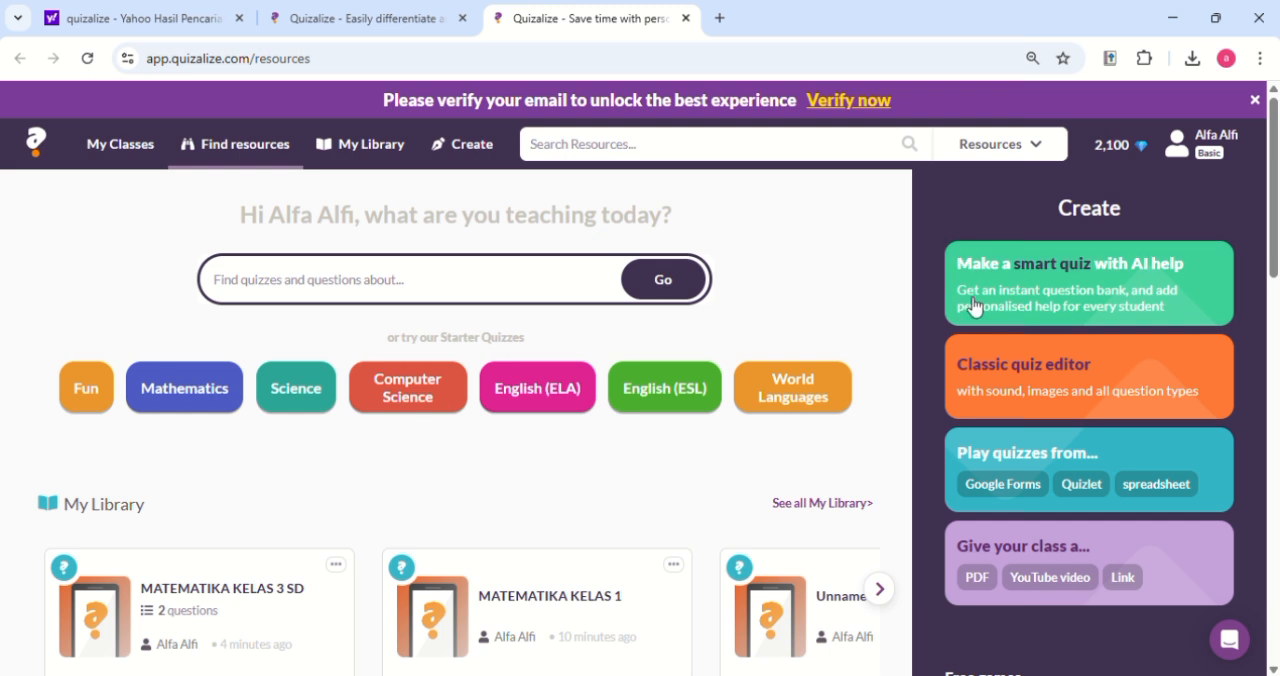
left_click(1077, 378)
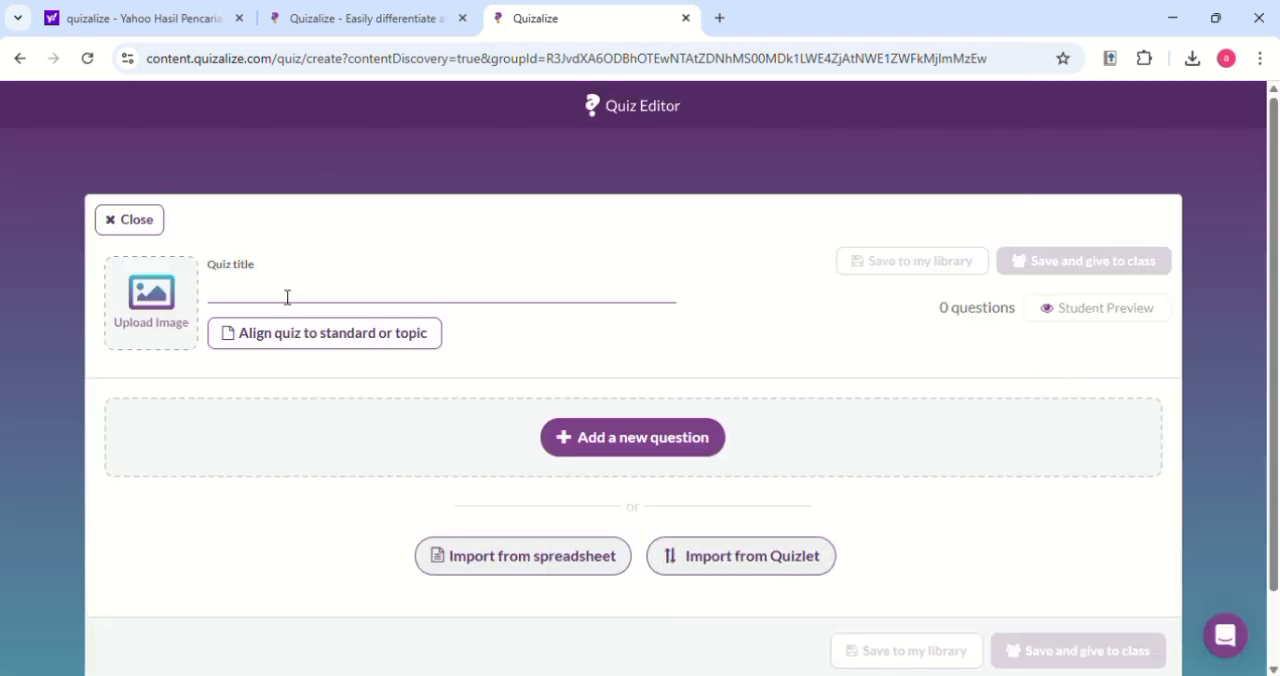
left_click(280, 298)
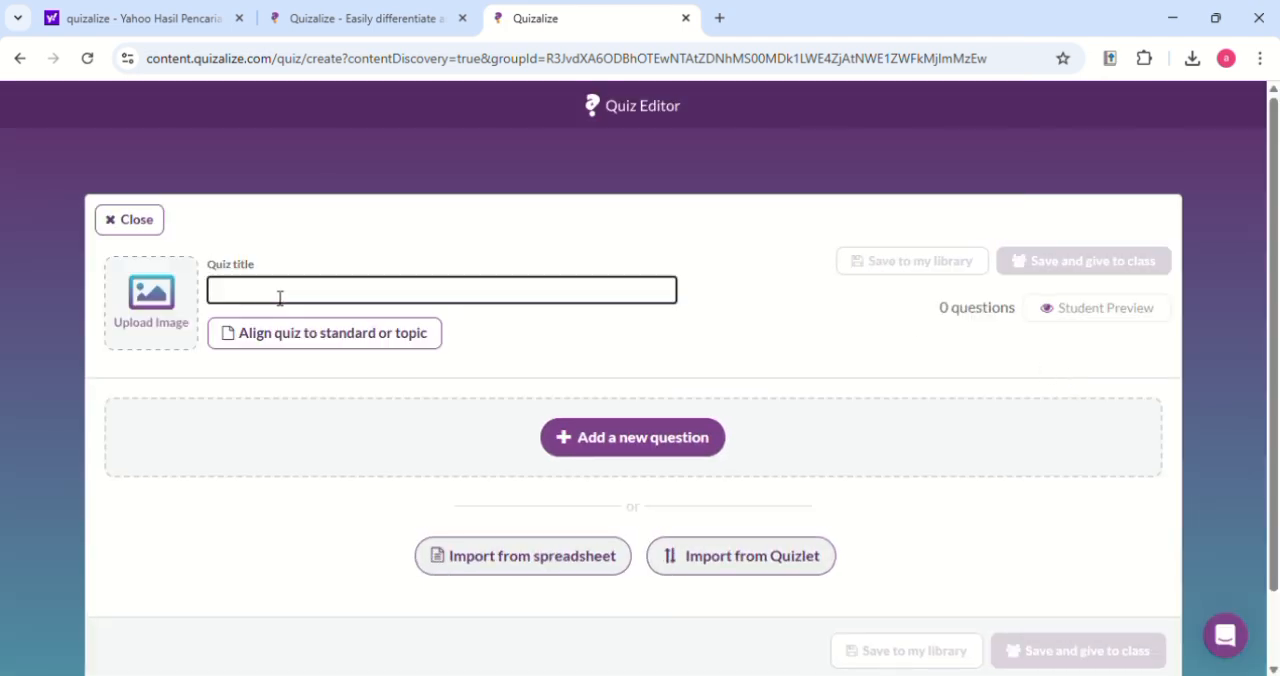
type("matematika kelas 4 sd")
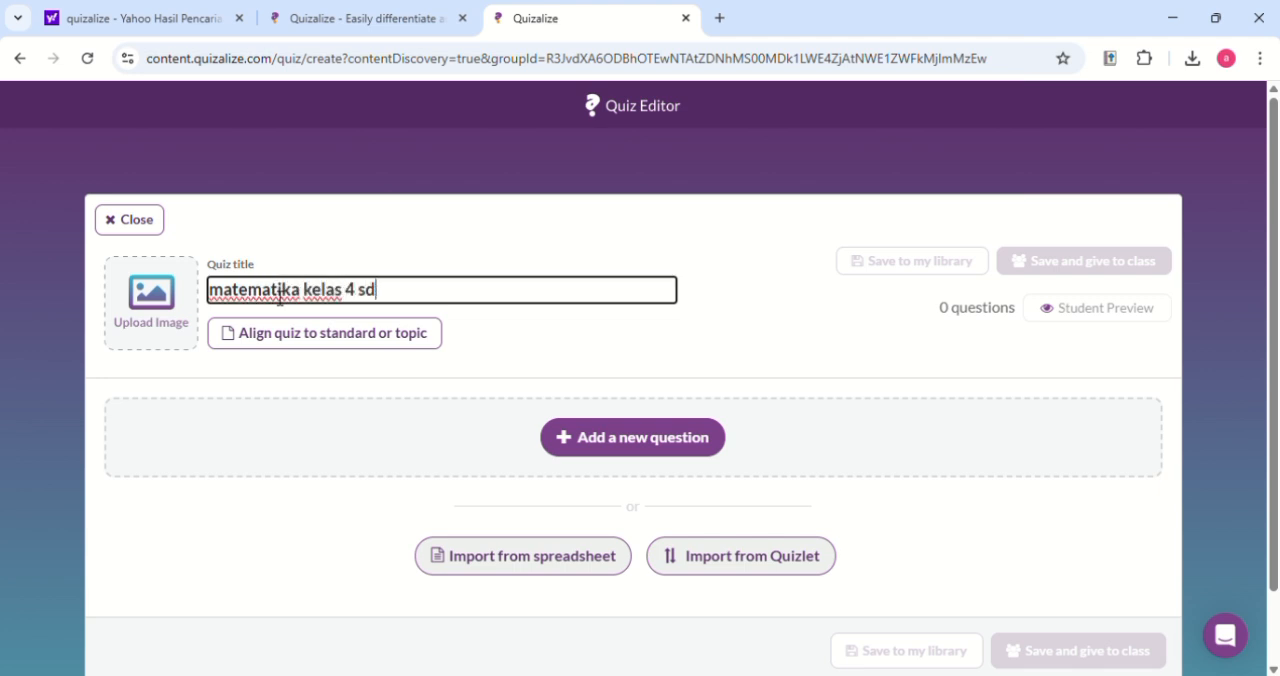
Add a new question of type Multiple choice with the question text "2x2="
left_click(601, 441)
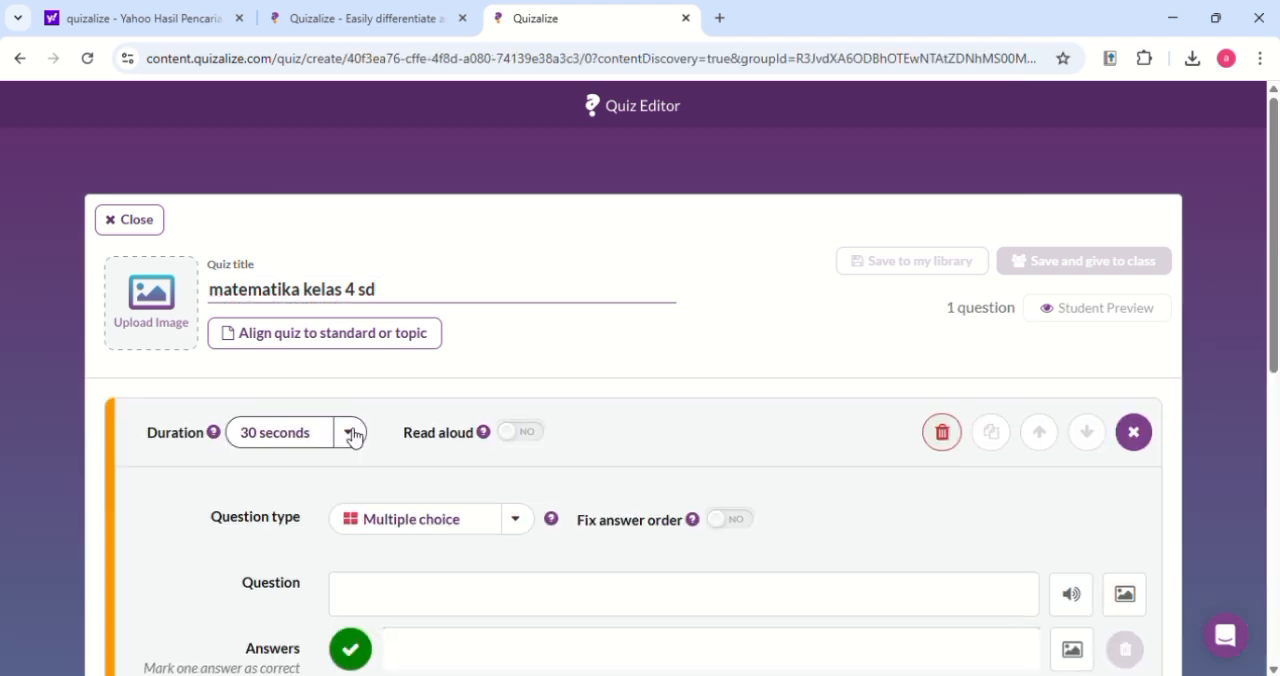
left_click(352, 435)
left_click(352, 435)
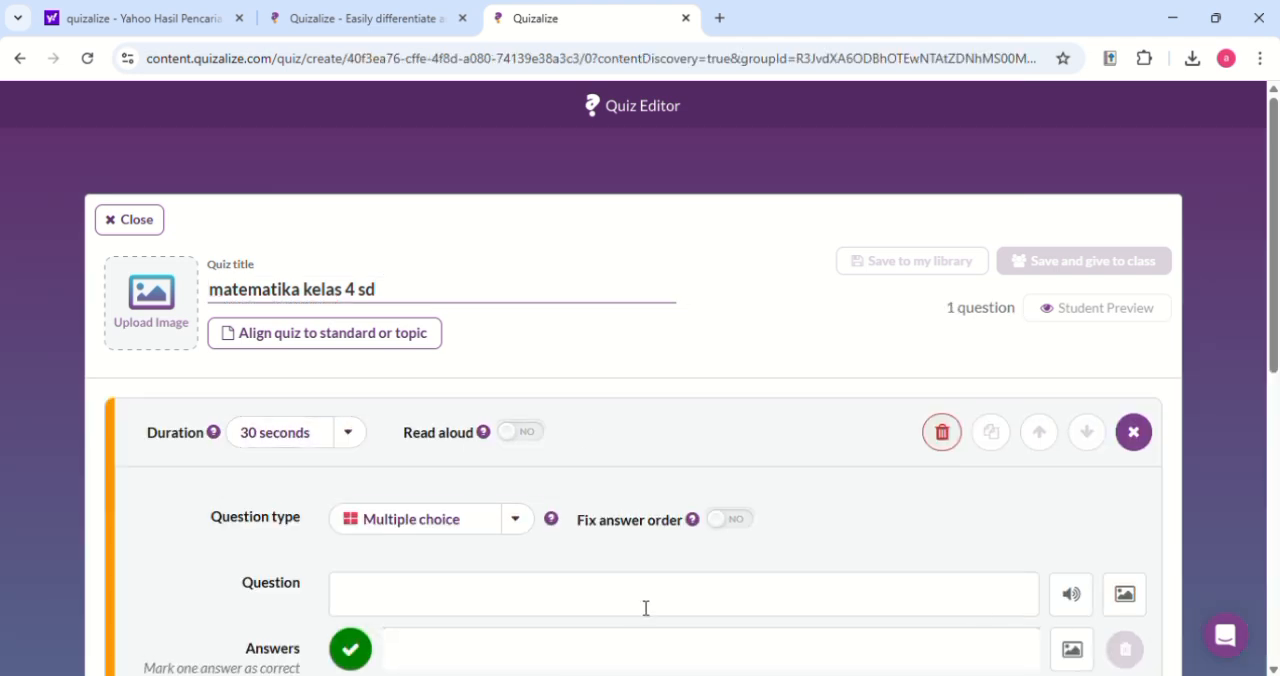
scroll(646, 606, "down", 2)
left_click(528, 352)
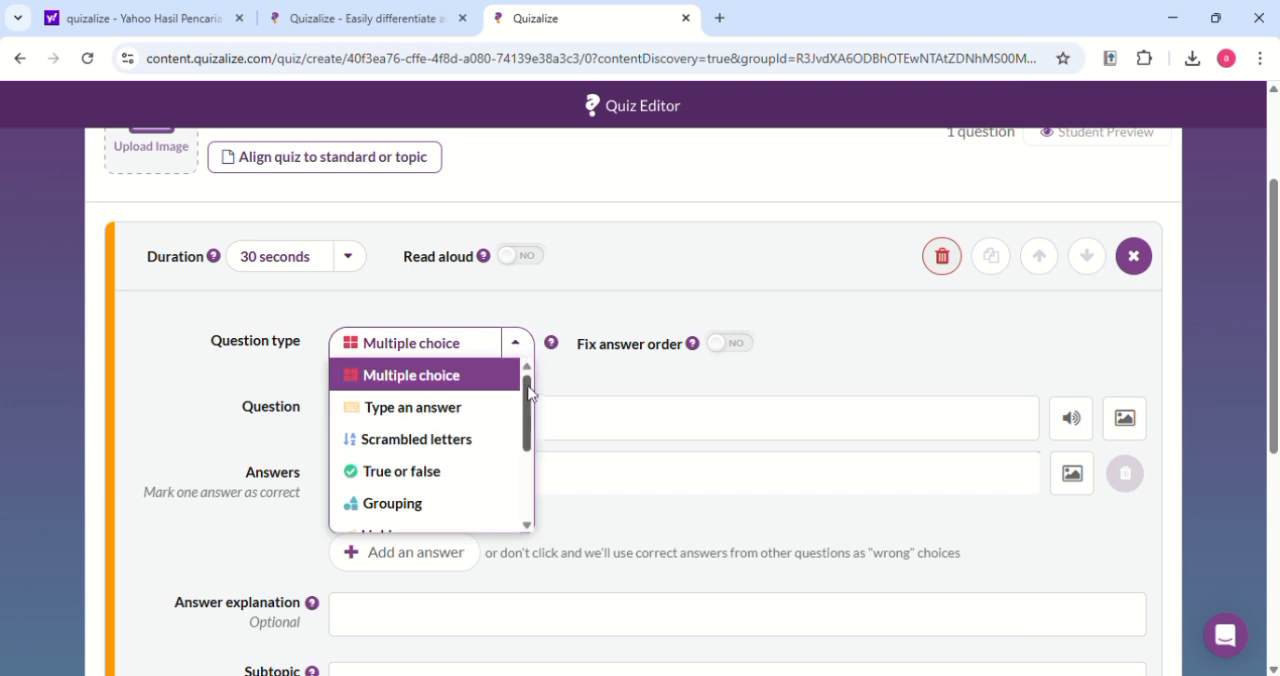
mouse_move(529, 400)
left_mouse_down()
mouse_move(532, 463)
mouse_move(528, 380)
left_mouse_up()
left_click(498, 374)
left_click(549, 422)
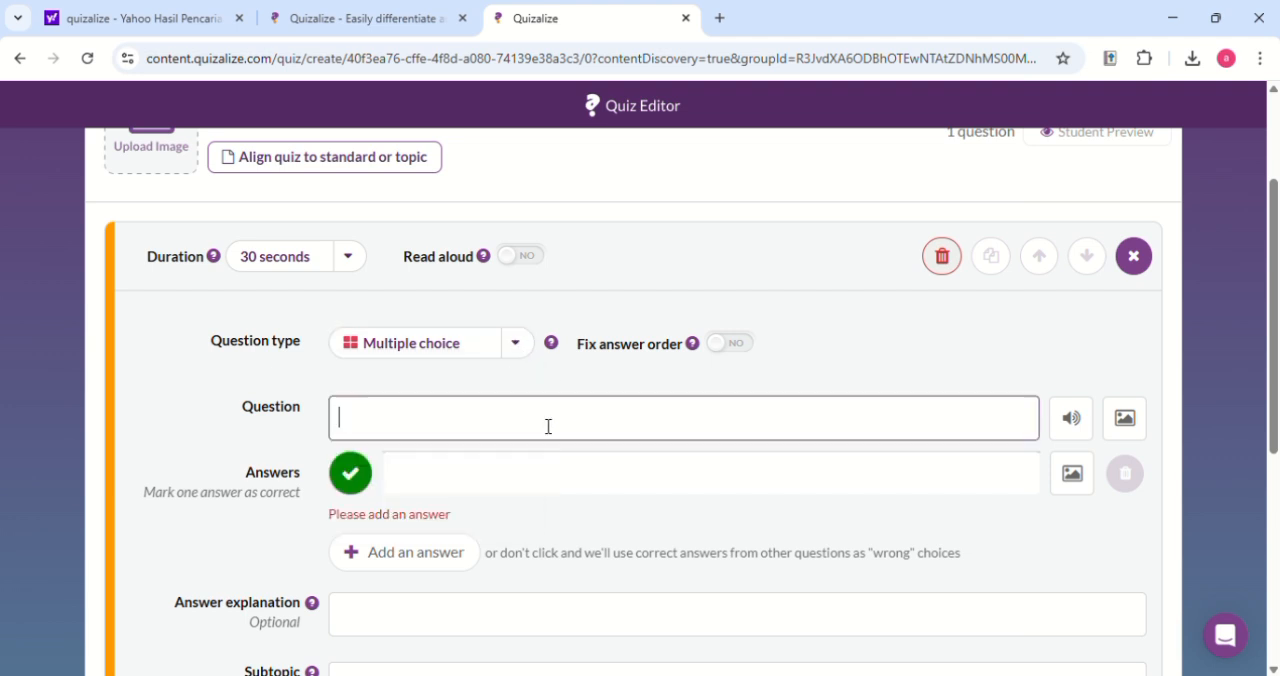
type("x")
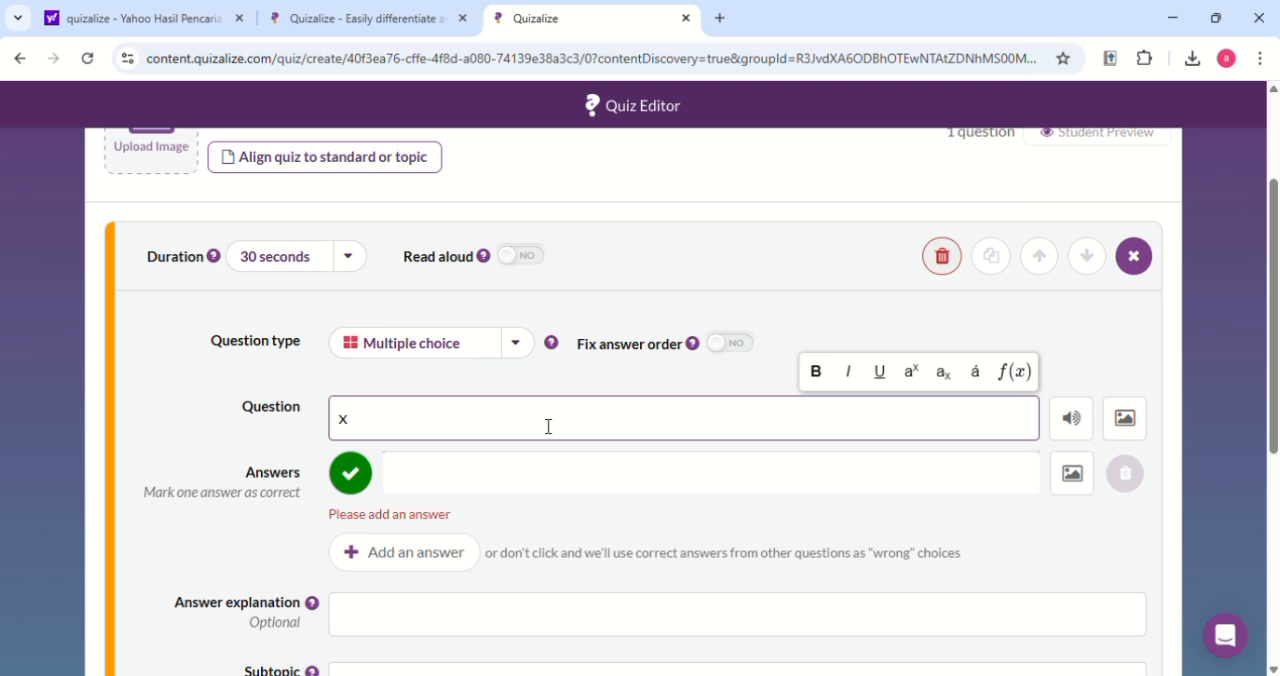
type("2x2=")
Enter the answers 1, 3 and 4 for the 2x2= question and mark 4 as the correct one
left_click(461, 482)
type("1")
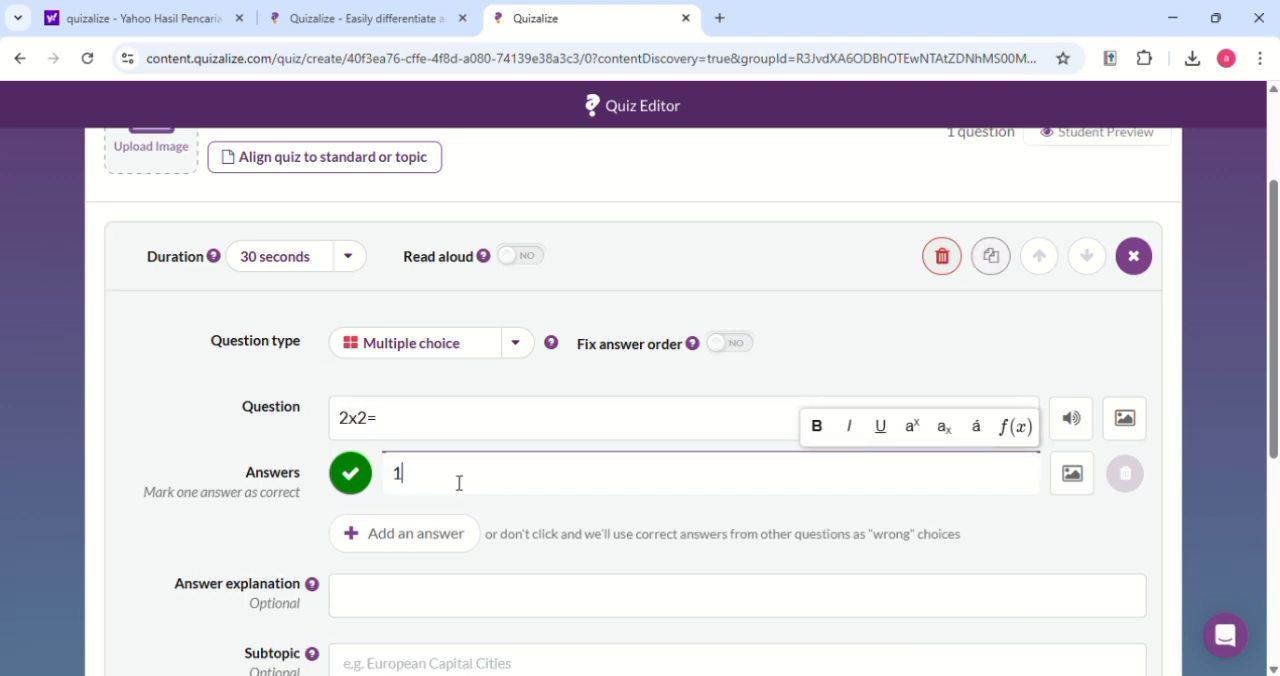
left_click(443, 533)
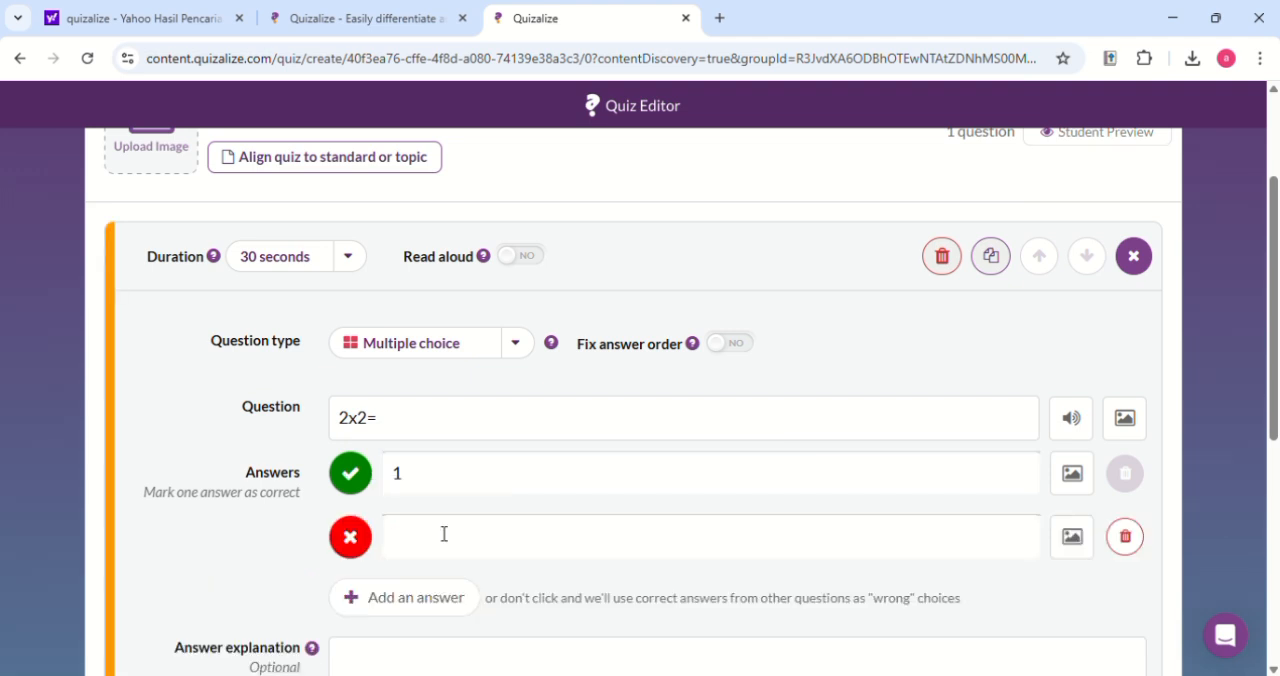
left_click(444, 534)
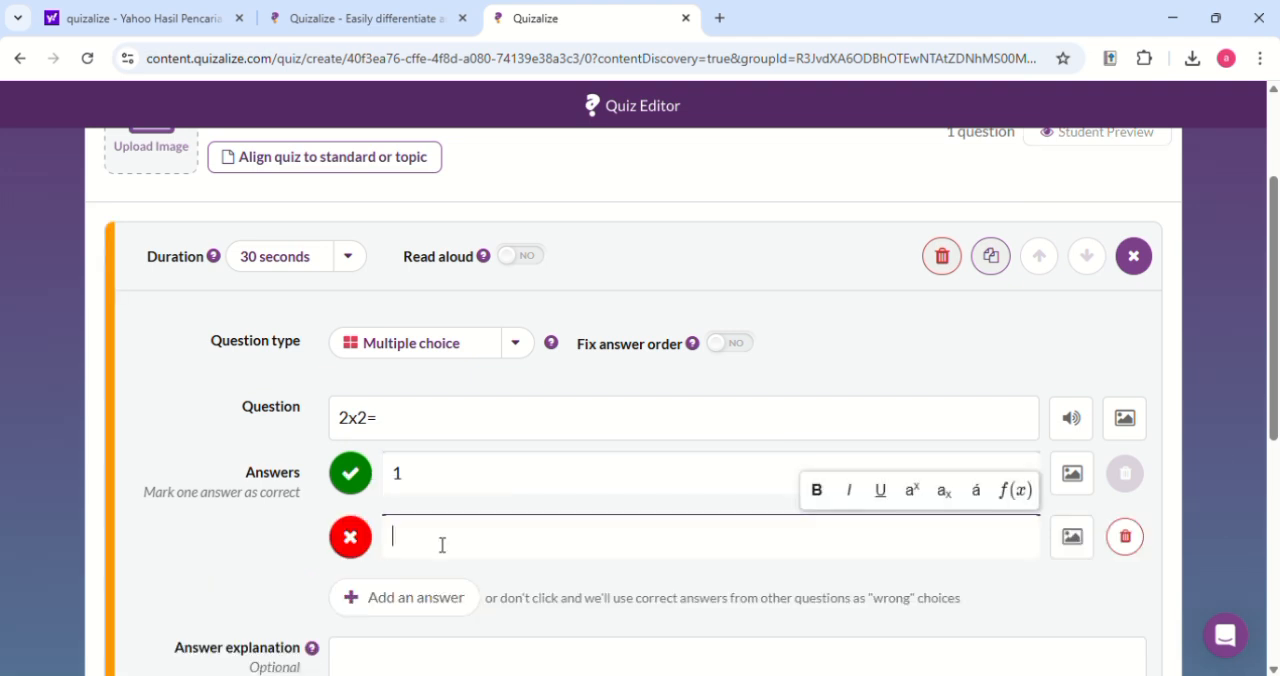
type("3")
left_click(429, 597)
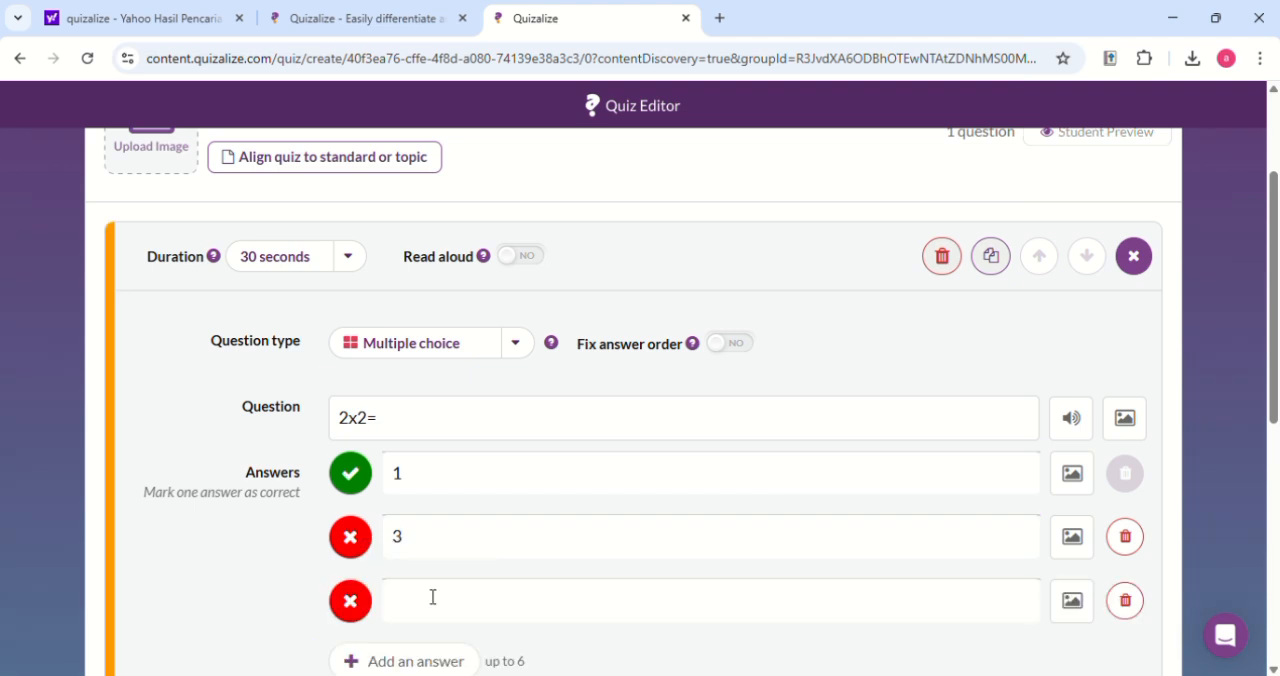
type("4")
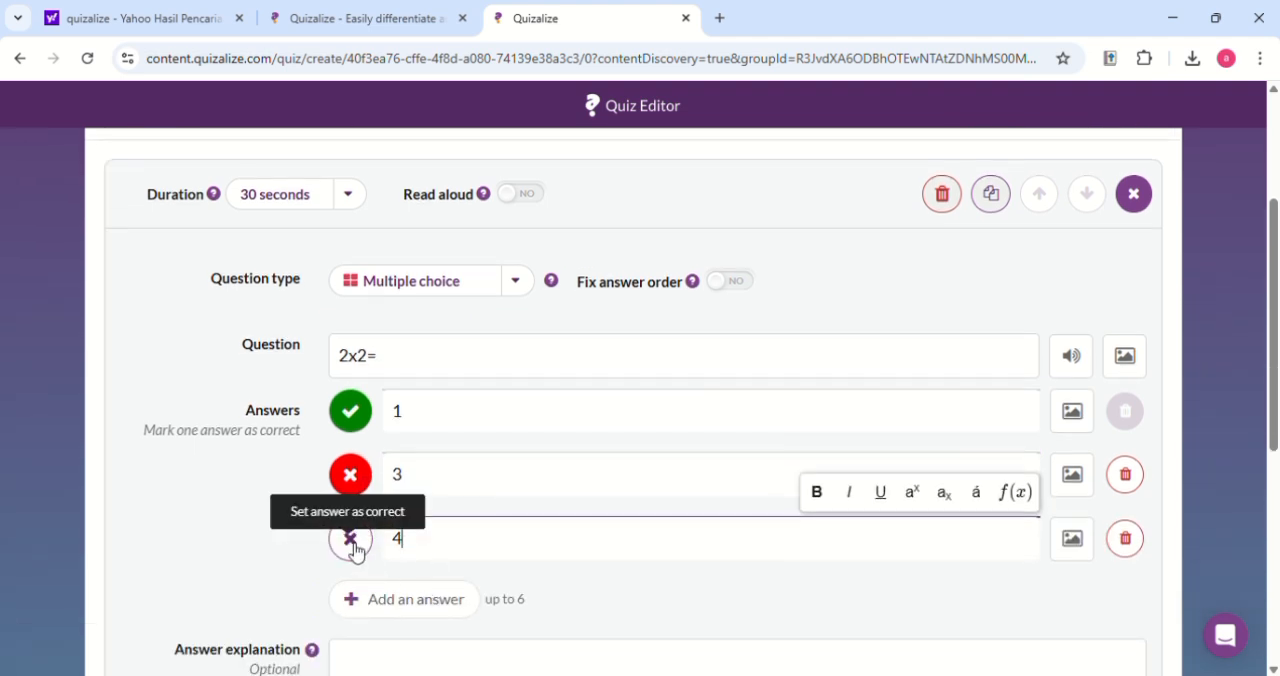
left_click(351, 544)
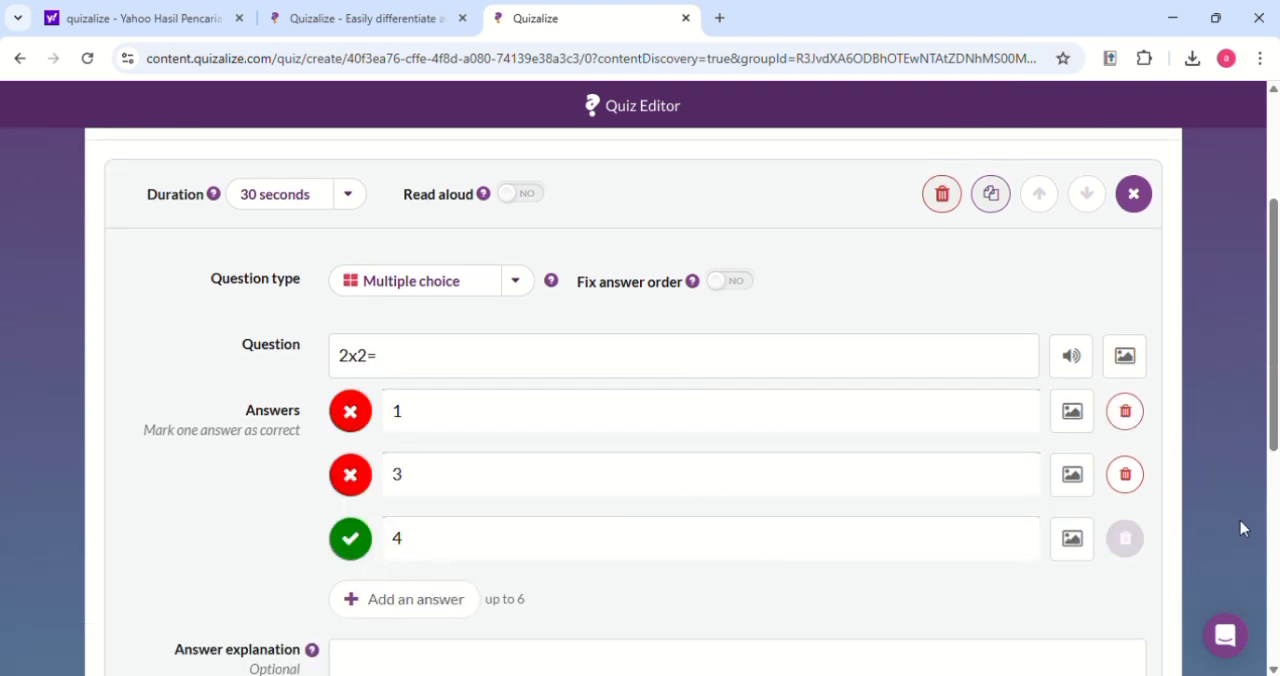
Add a second question of type True or false, "2x5=11", with False as the correct answer
scroll(563, 522, "down", 2)
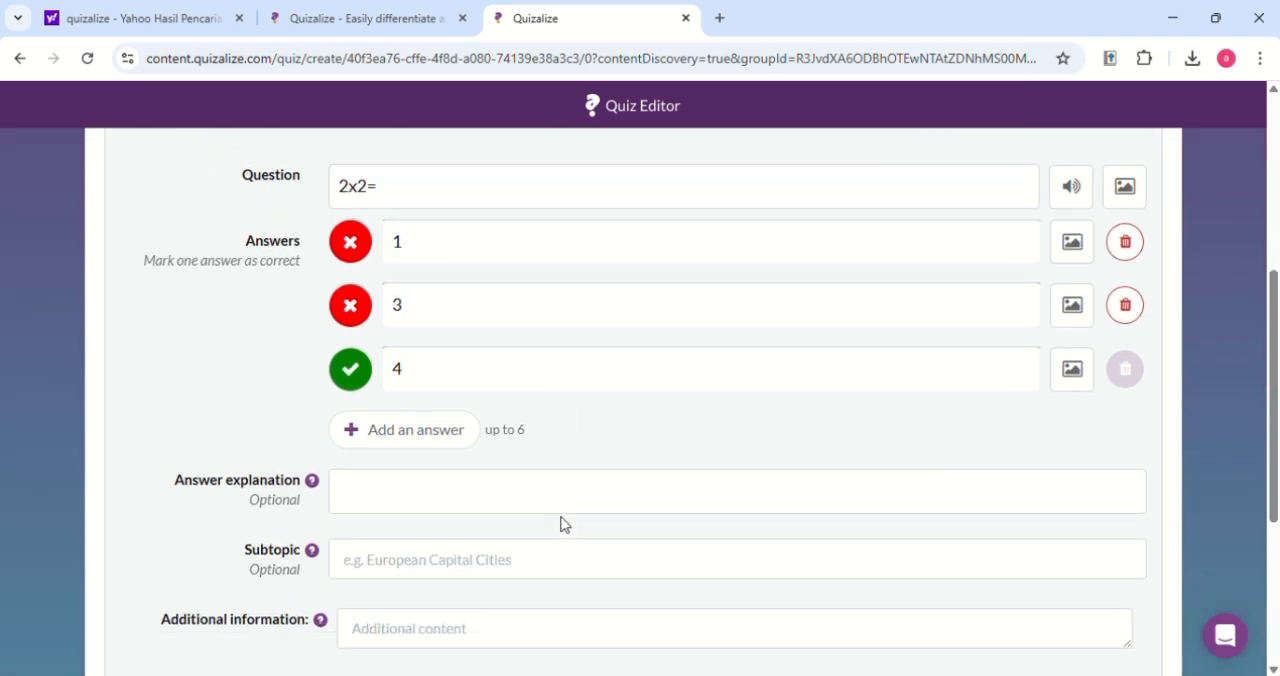
left_click(439, 495)
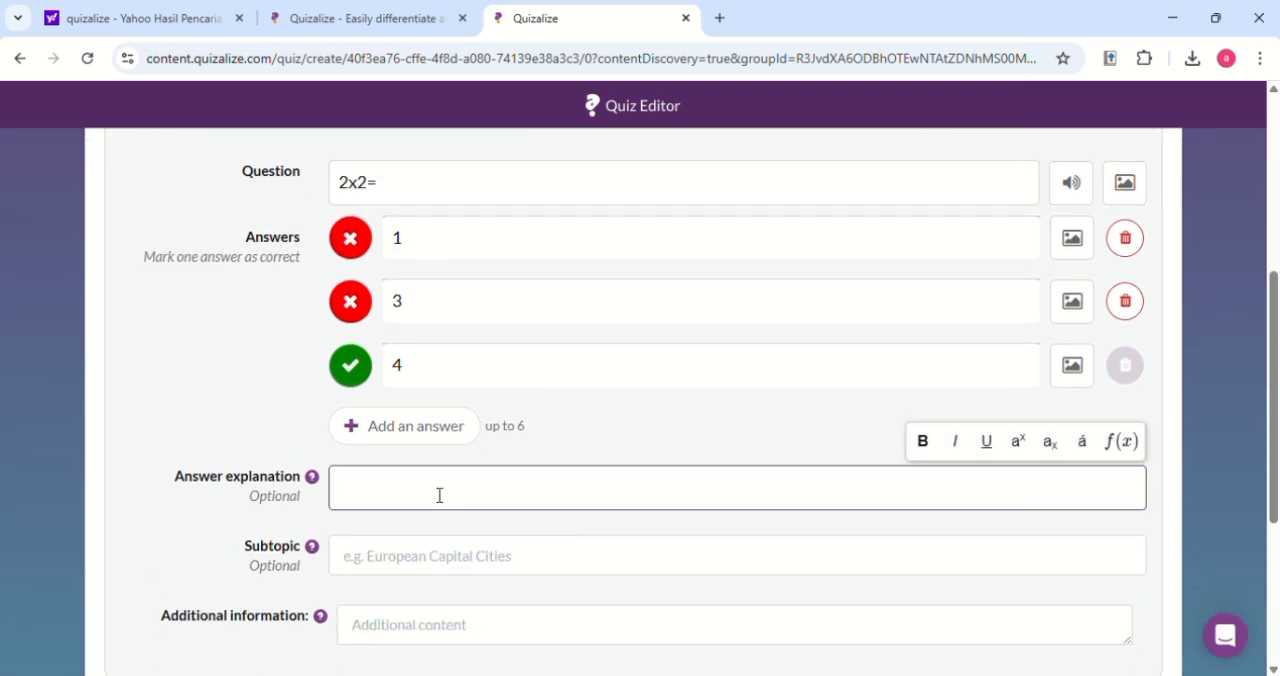
scroll(569, 503, "down", 3)
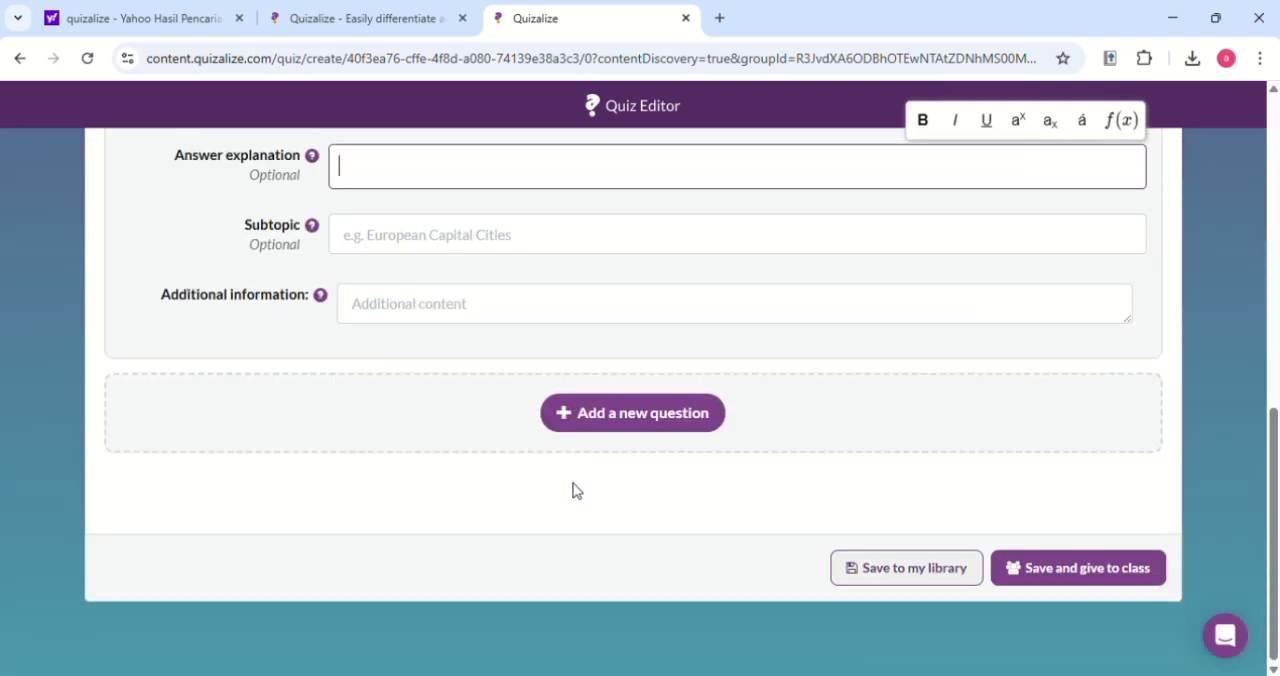
left_click(608, 423)
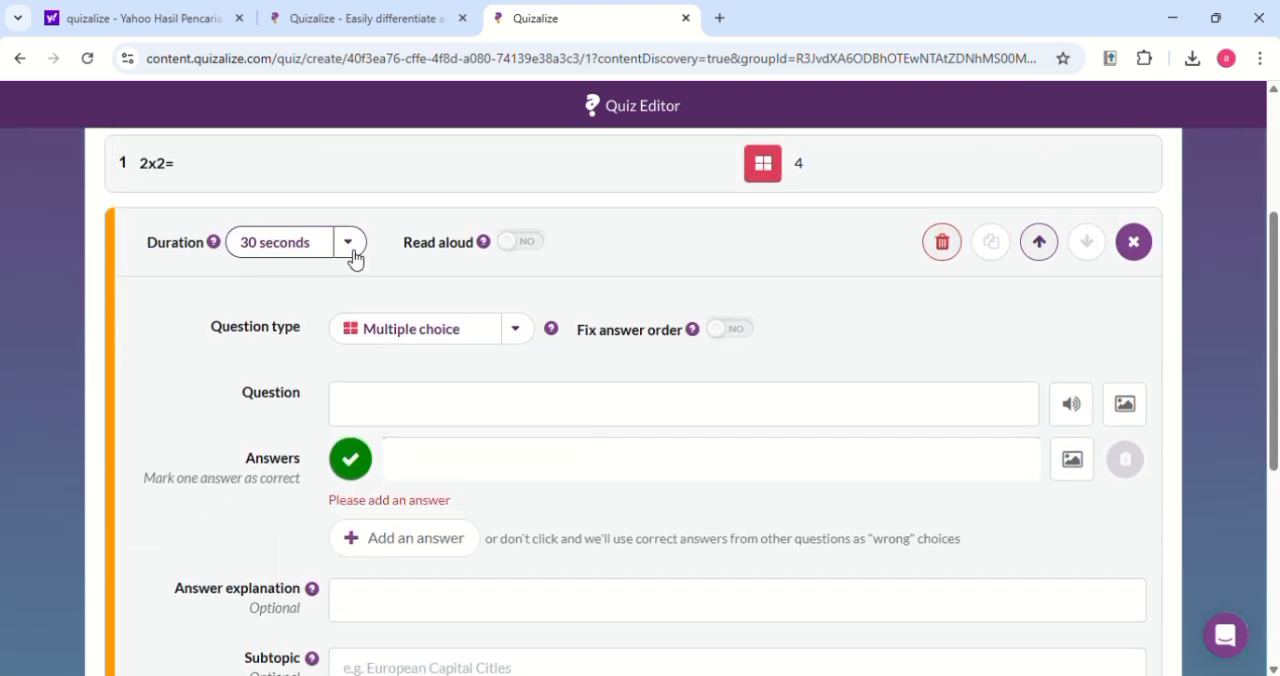
left_click(350, 236)
left_click(350, 244)
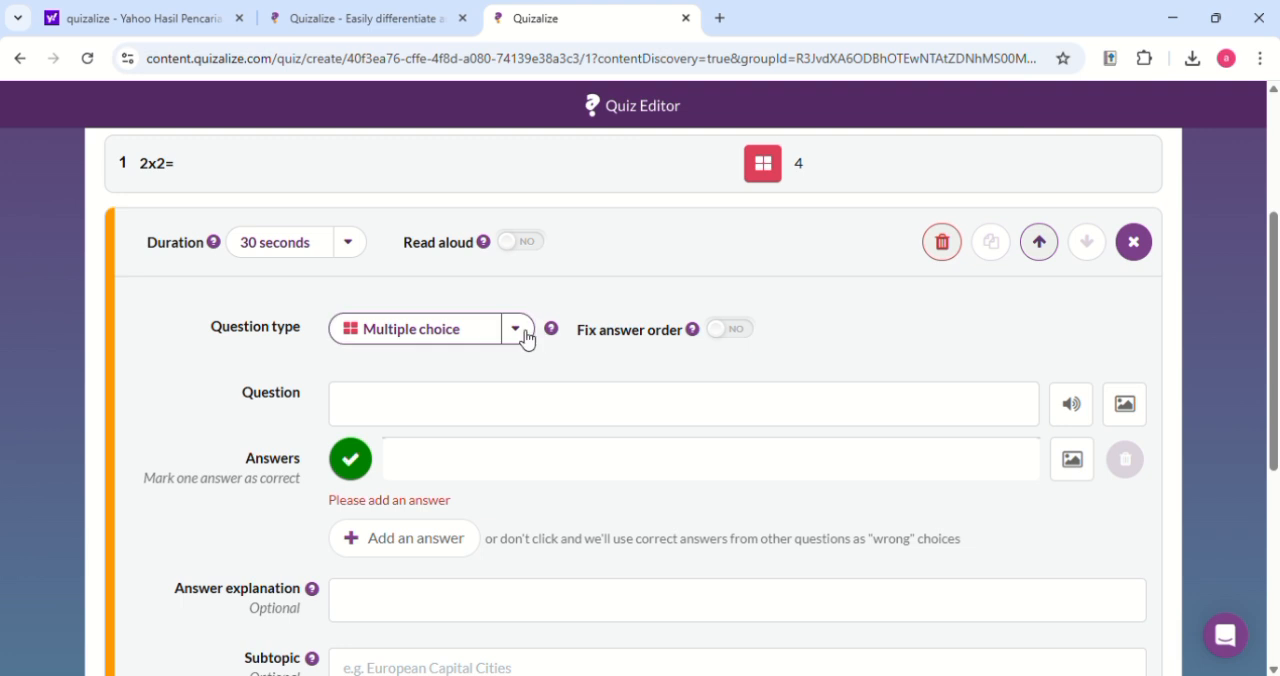
left_click(515, 332)
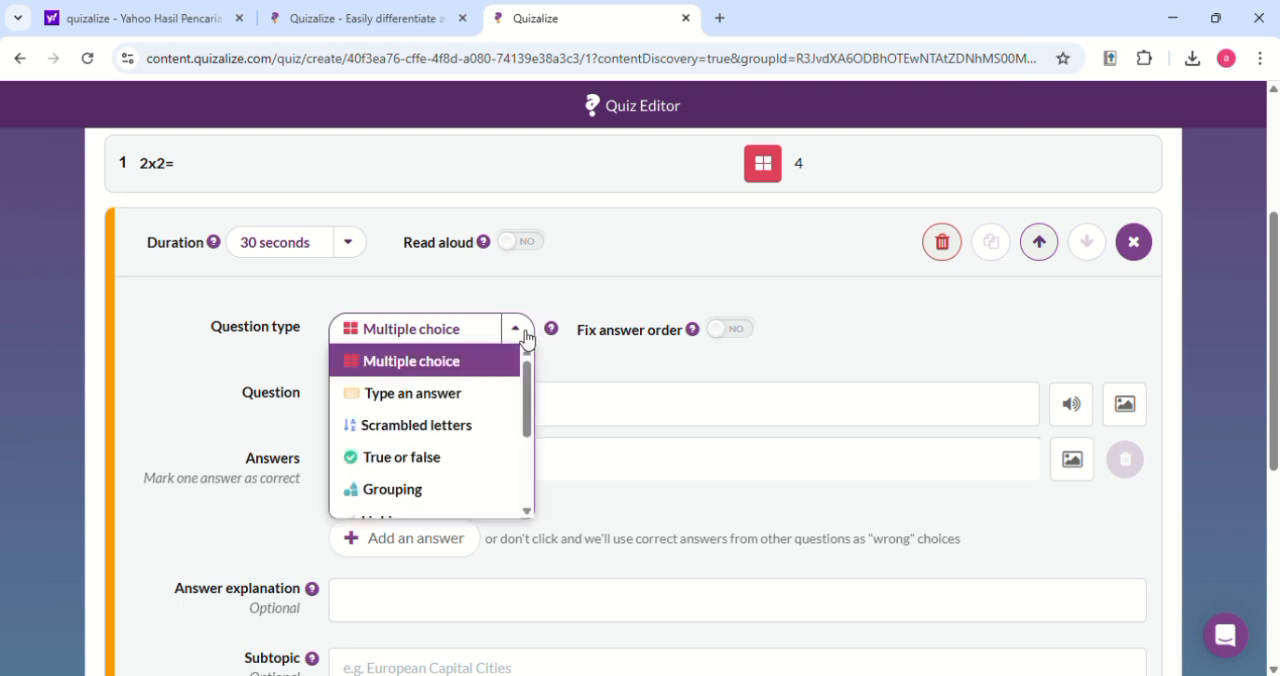
left_click(489, 456)
scroll(530, 467, "down", 4)
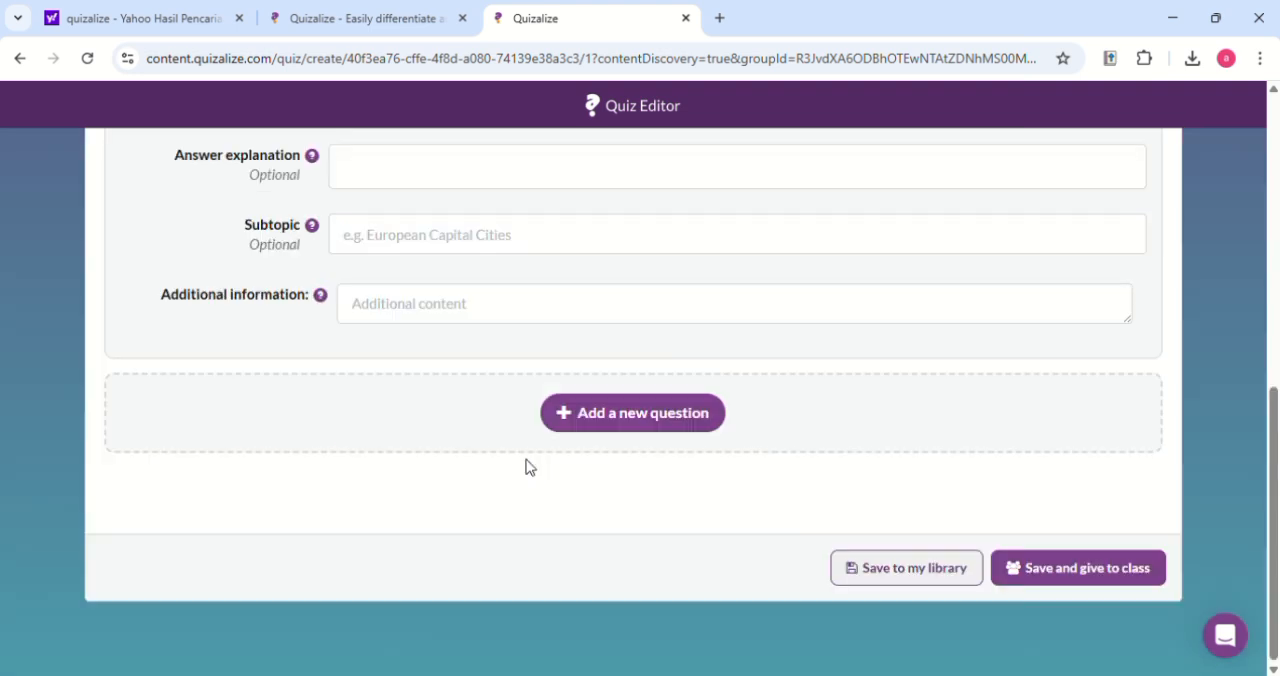
Save the quiz to the library and open "matematika kelas 4 sd" from there
left_click(883, 577)
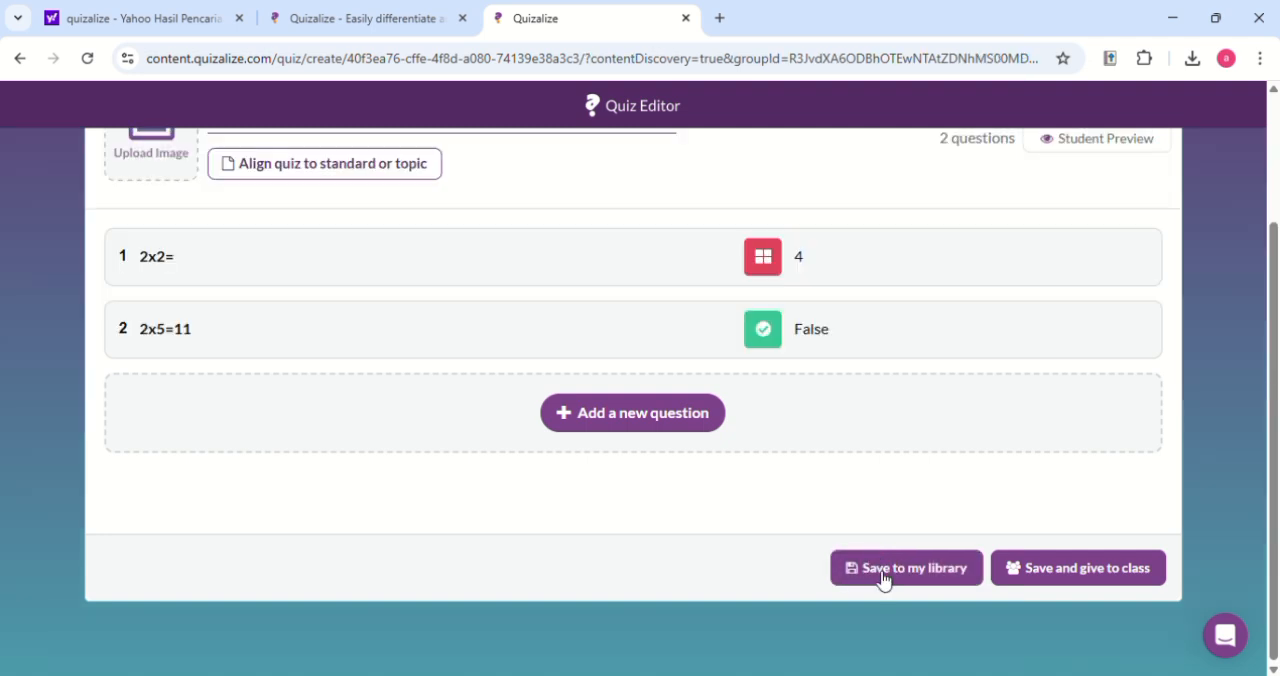
left_click(640, 433)
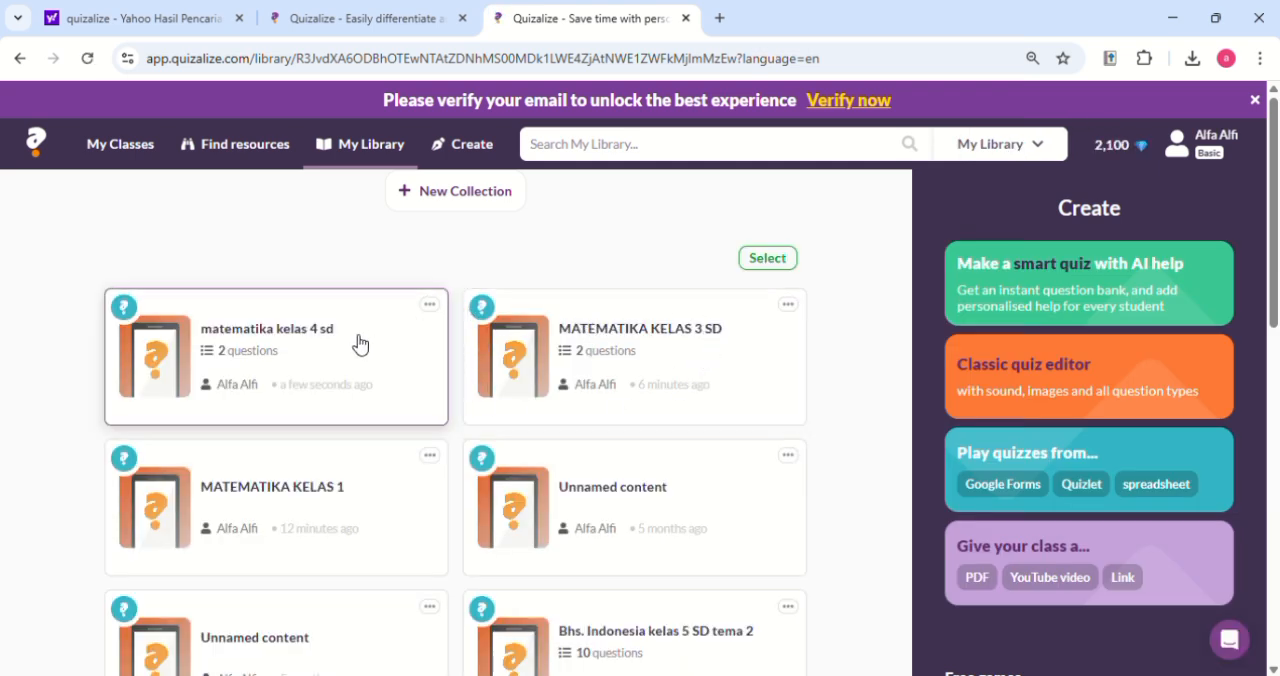
left_click(324, 354)
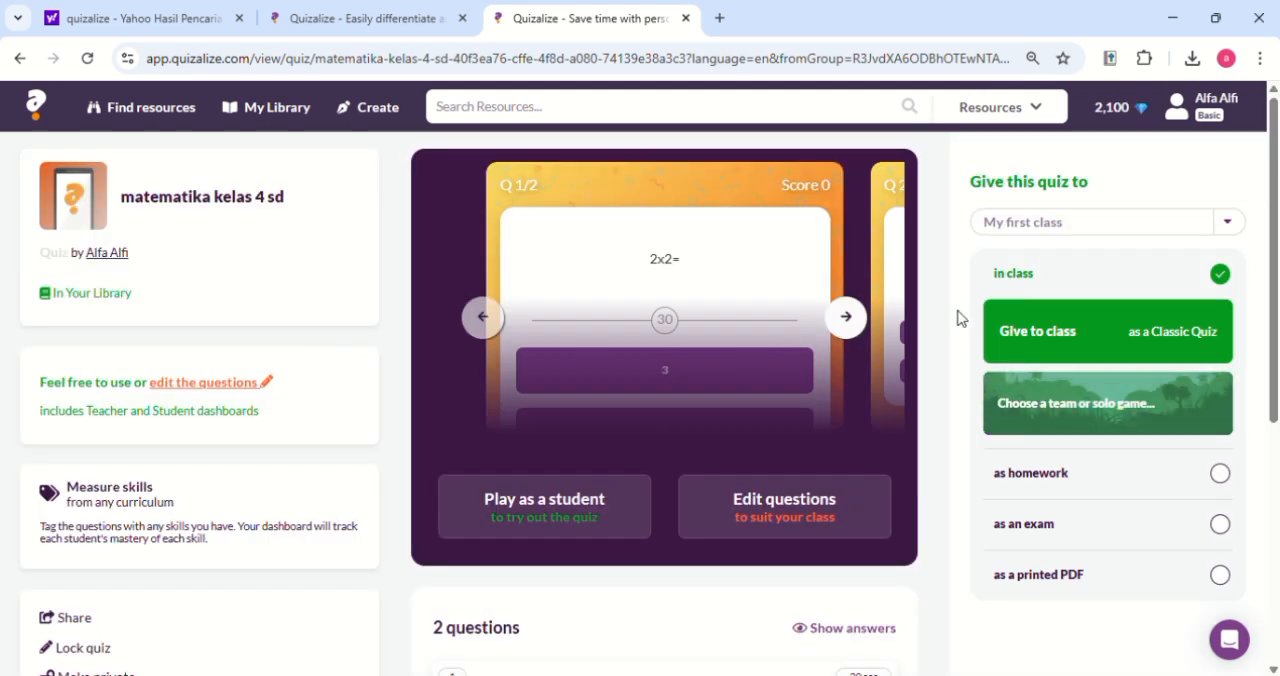
Give the quiz to My first class with the big screen team game Kleo the Koala
left_click(1061, 342)
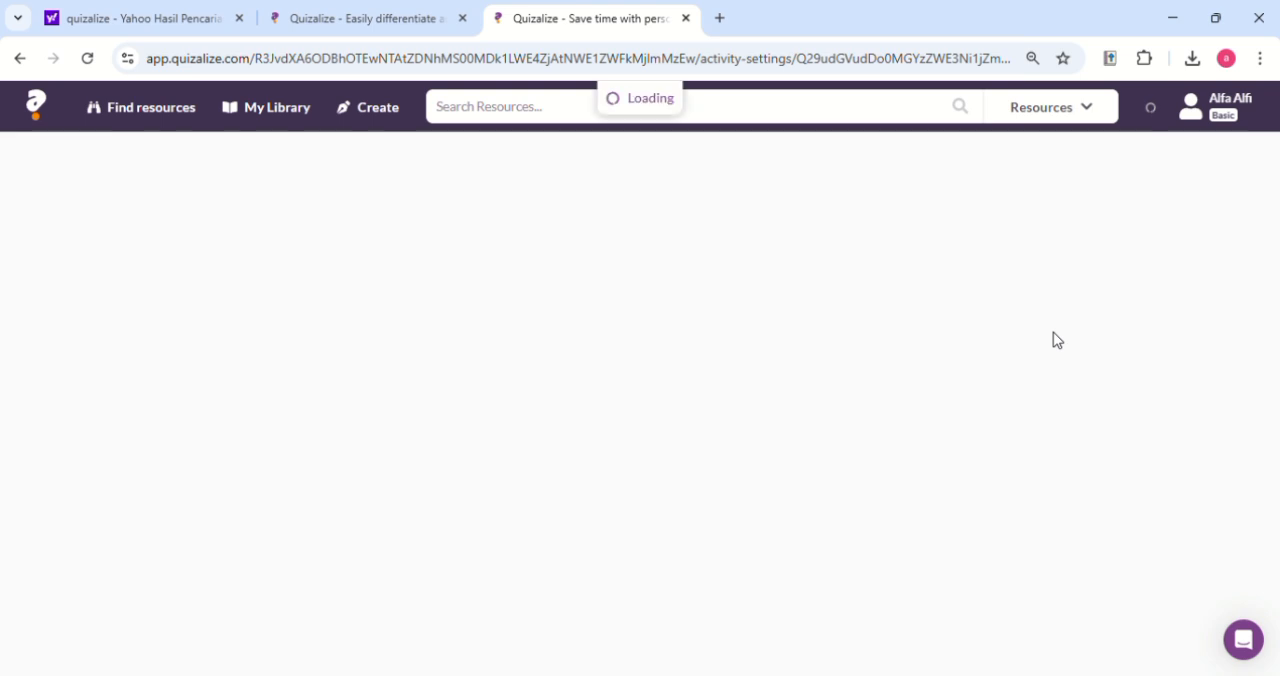
left_click(984, 344)
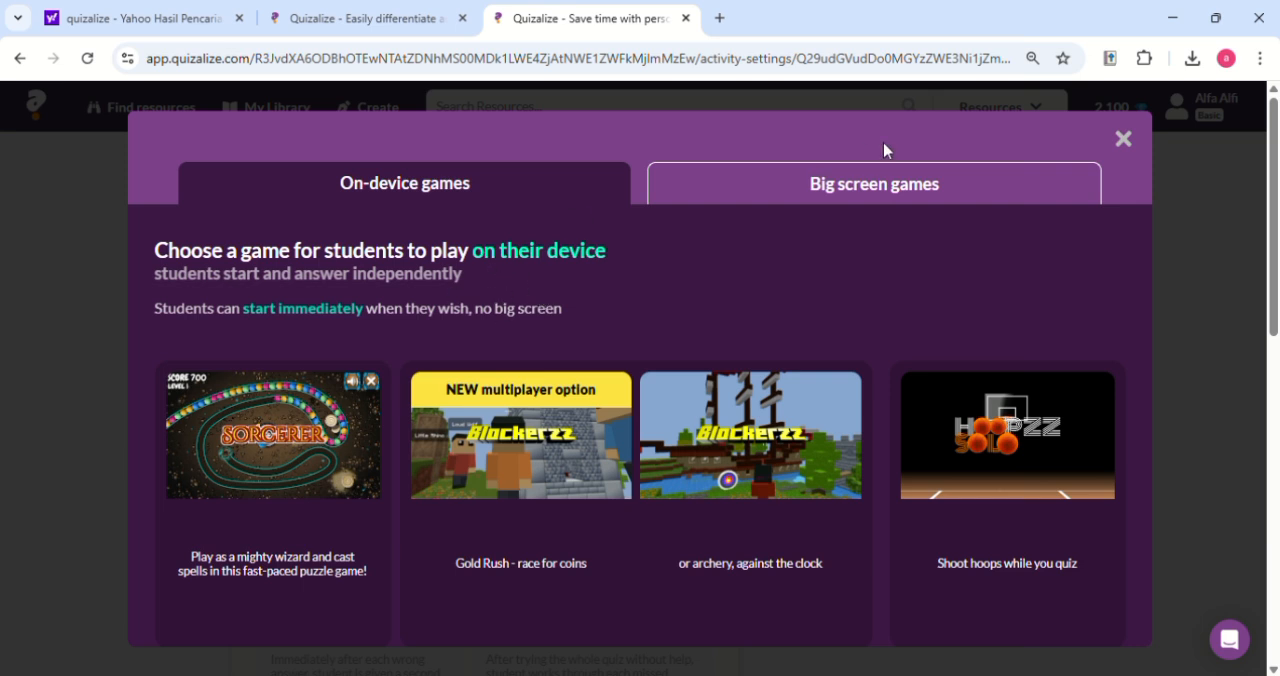
left_click(897, 186)
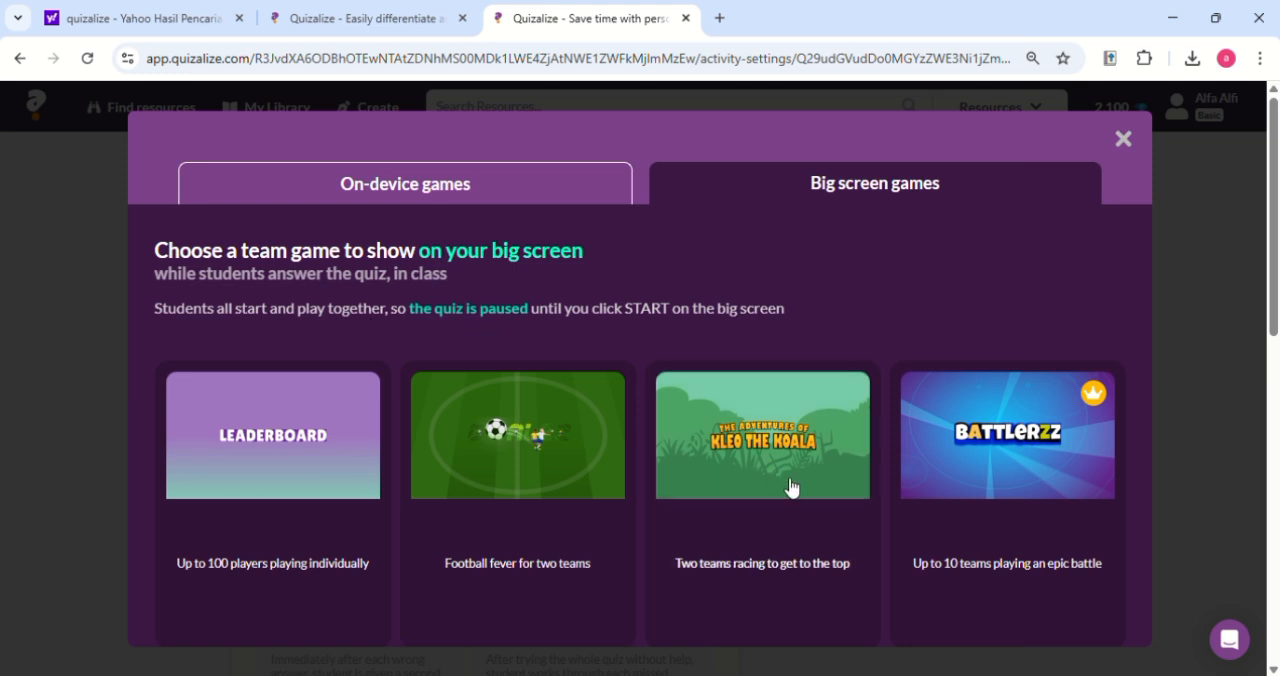
mouse_move(790, 487)
left_click(803, 598)
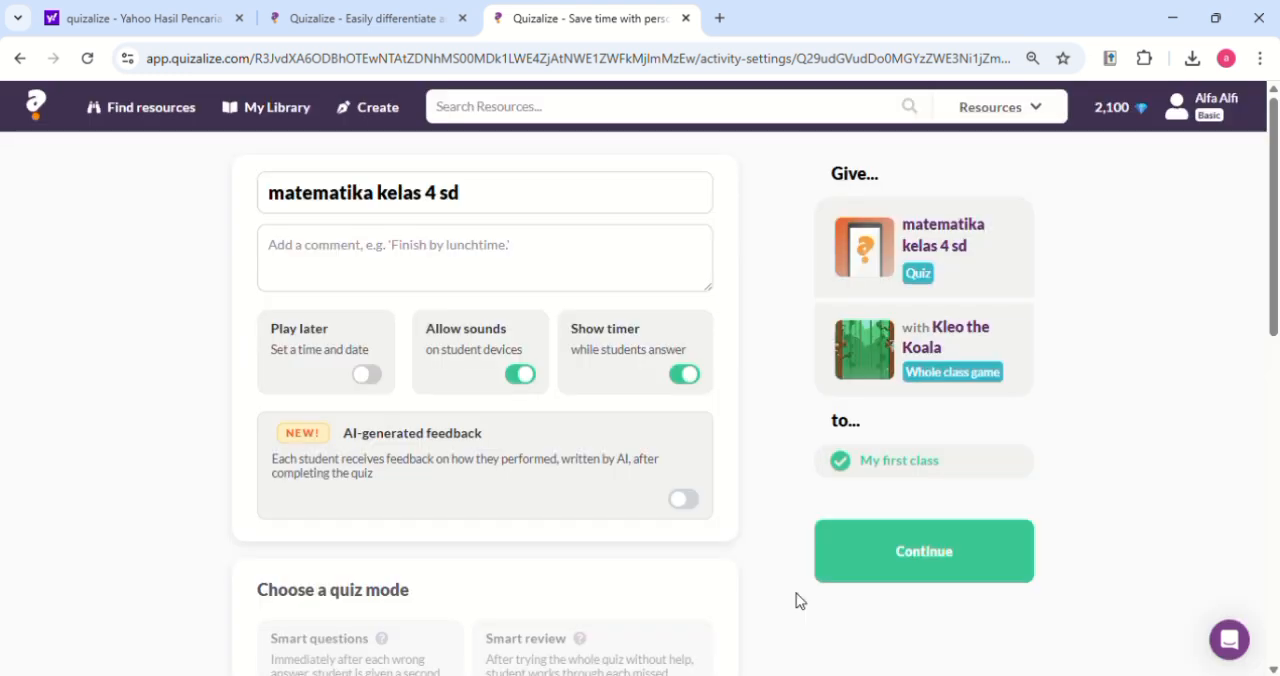
left_click(903, 568)
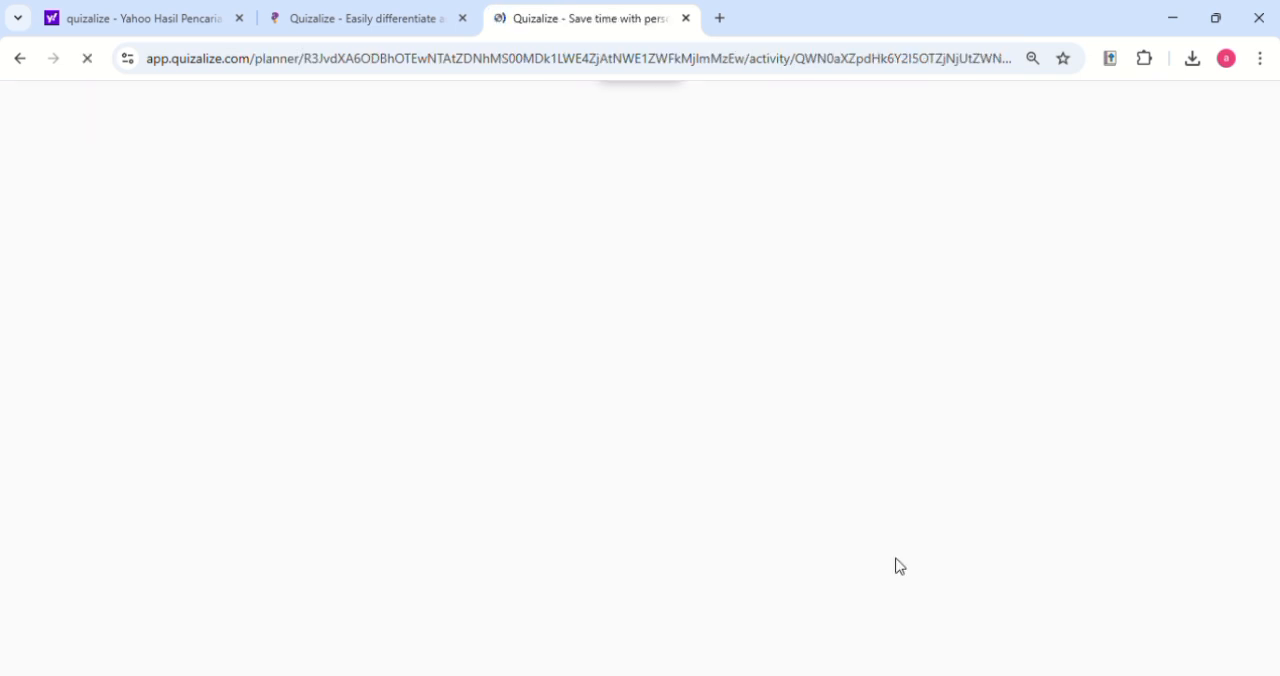
Open the activity's dashboard and launch the Kleo the Koala game for the class
left_click(664, 256)
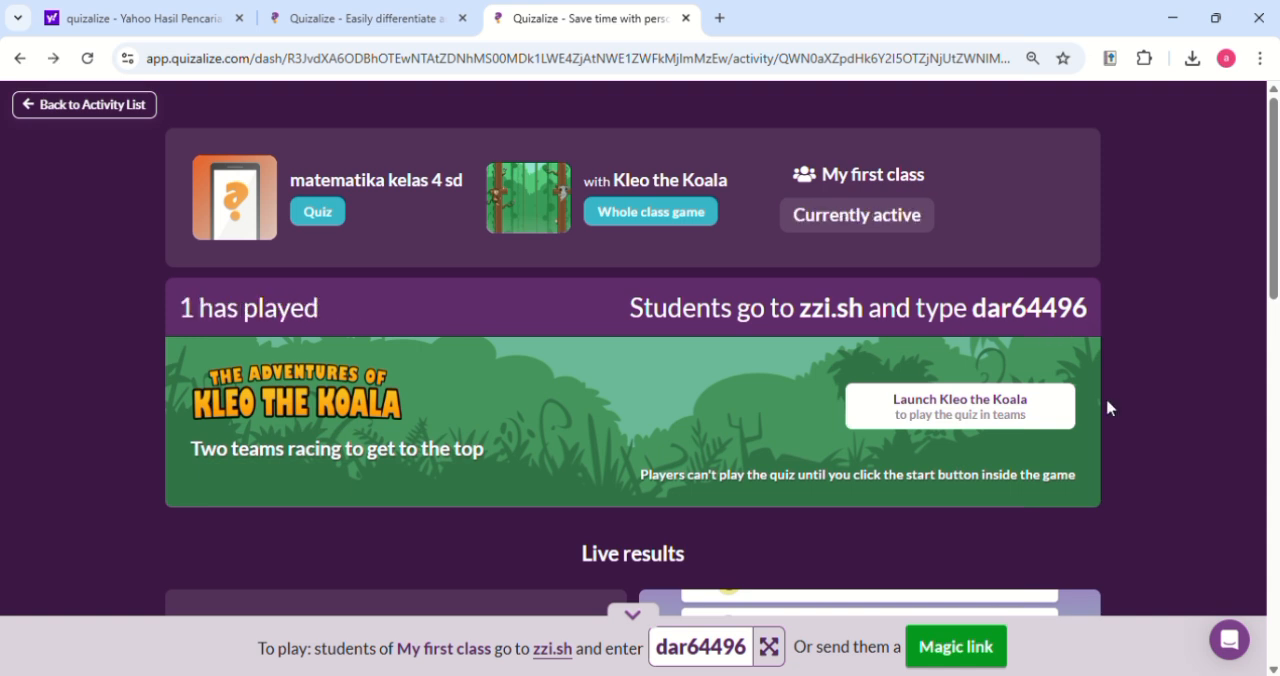
left_click(1009, 417)
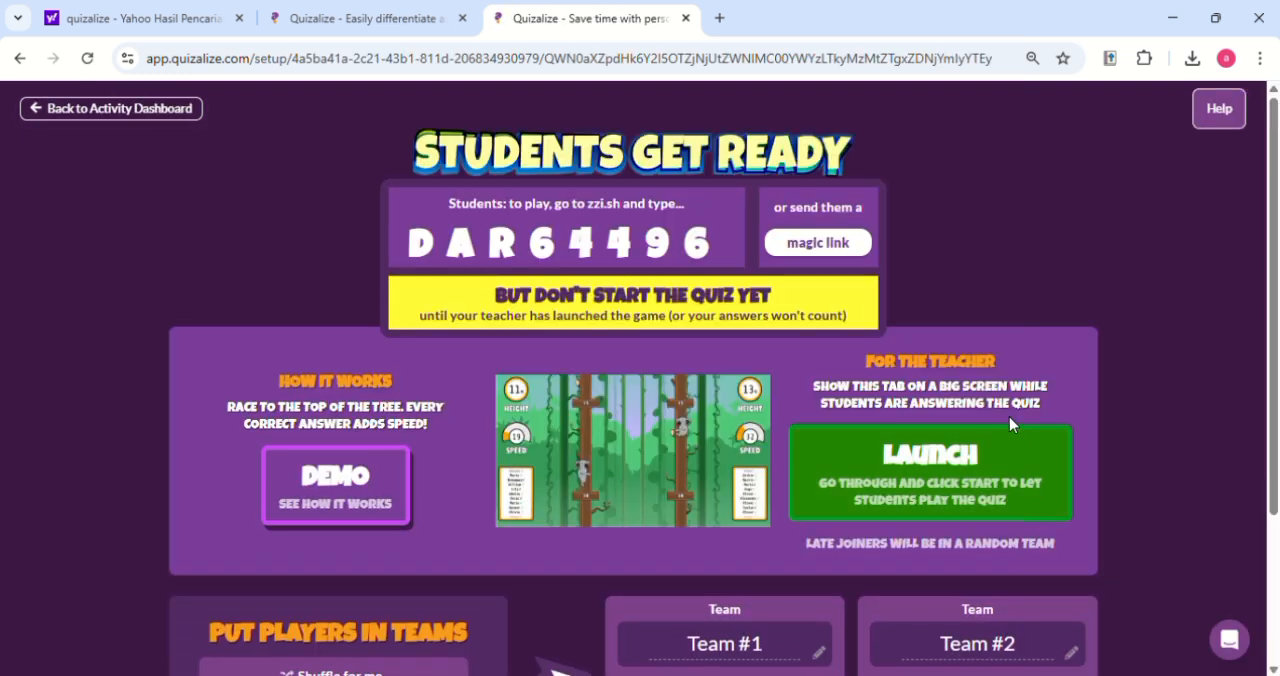
left_click(977, 472)
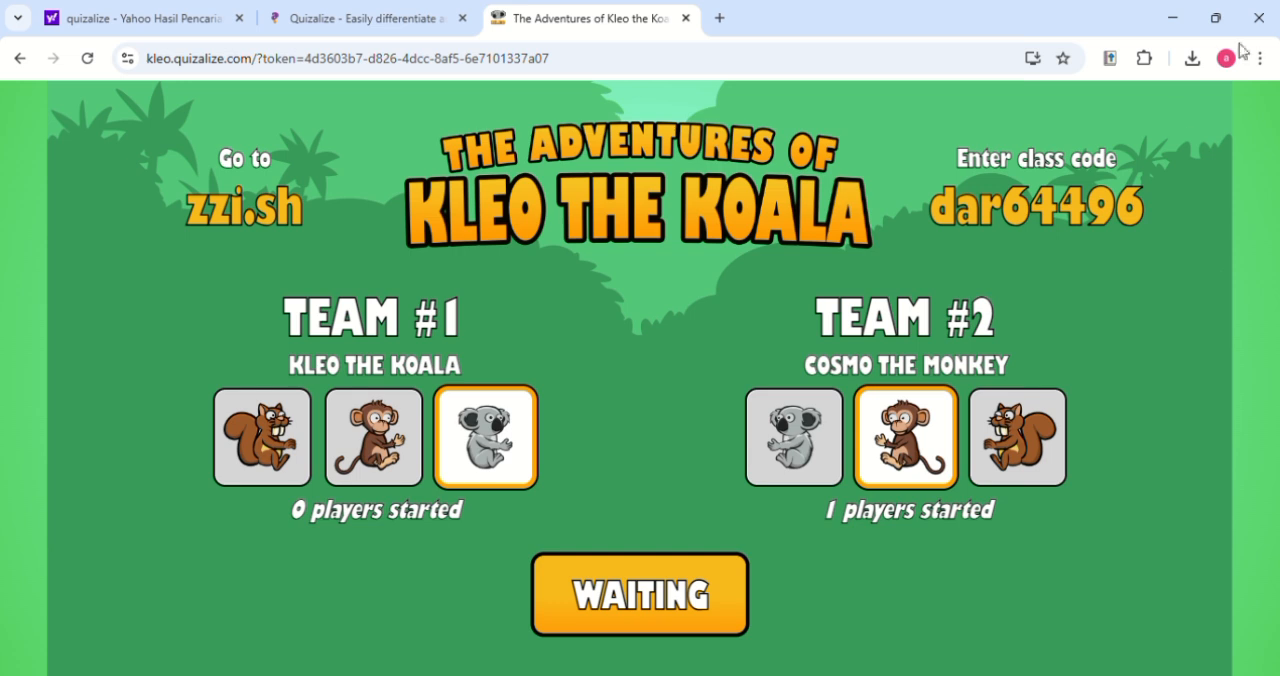
Return to the activity dashboard and review the live results per question and the help sections
key("alt+Left")
scroll(810, 414, "down", 3)
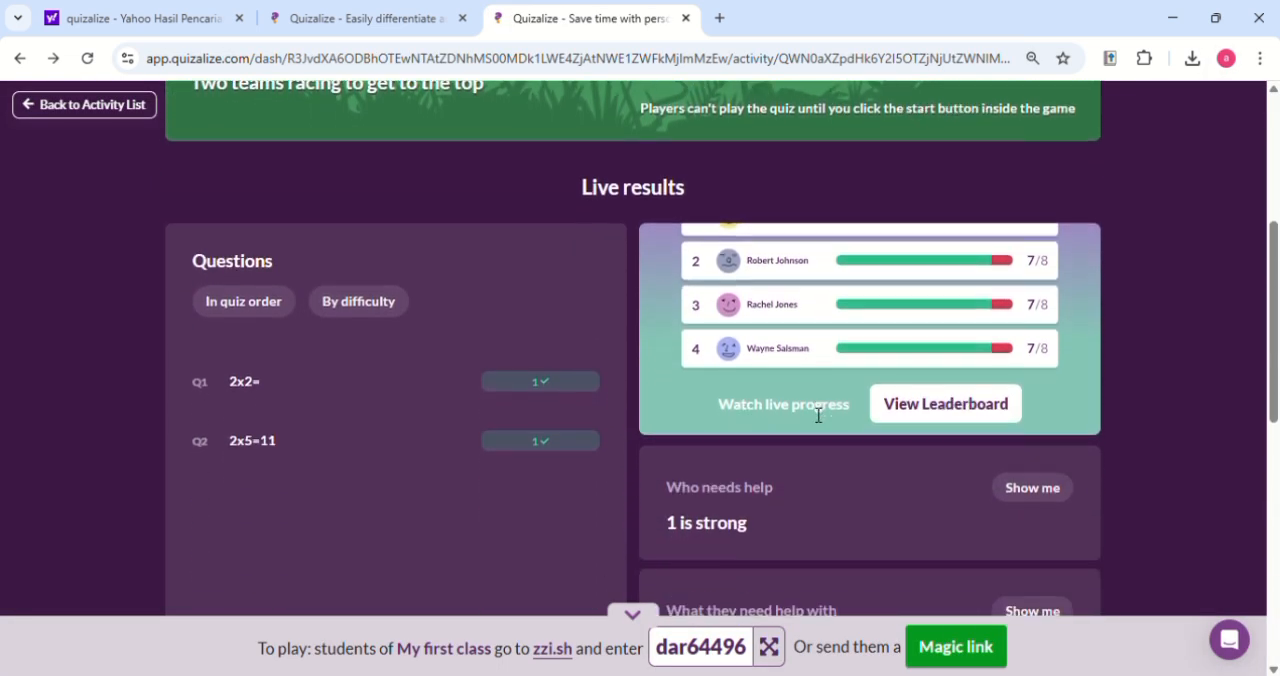
scroll(815, 414, "down", 3)
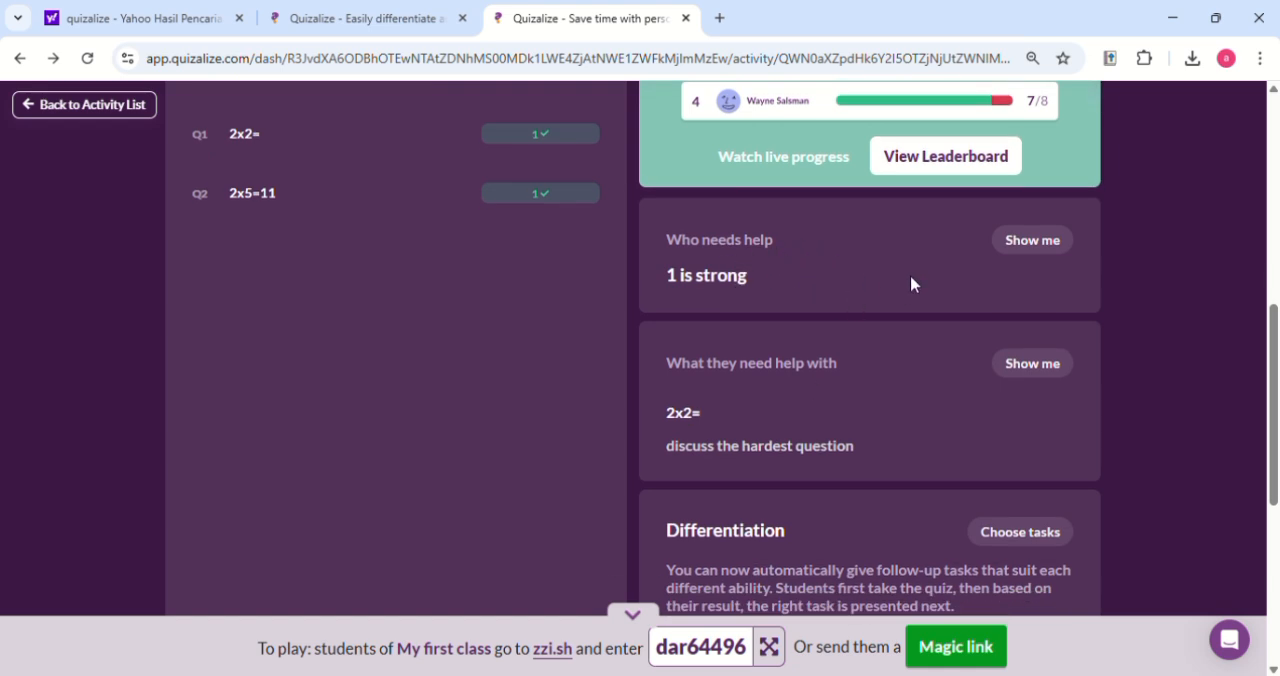
Examine the details of who needs help and what they need help with, returning to the activity dashboard after each
left_click(1016, 243)
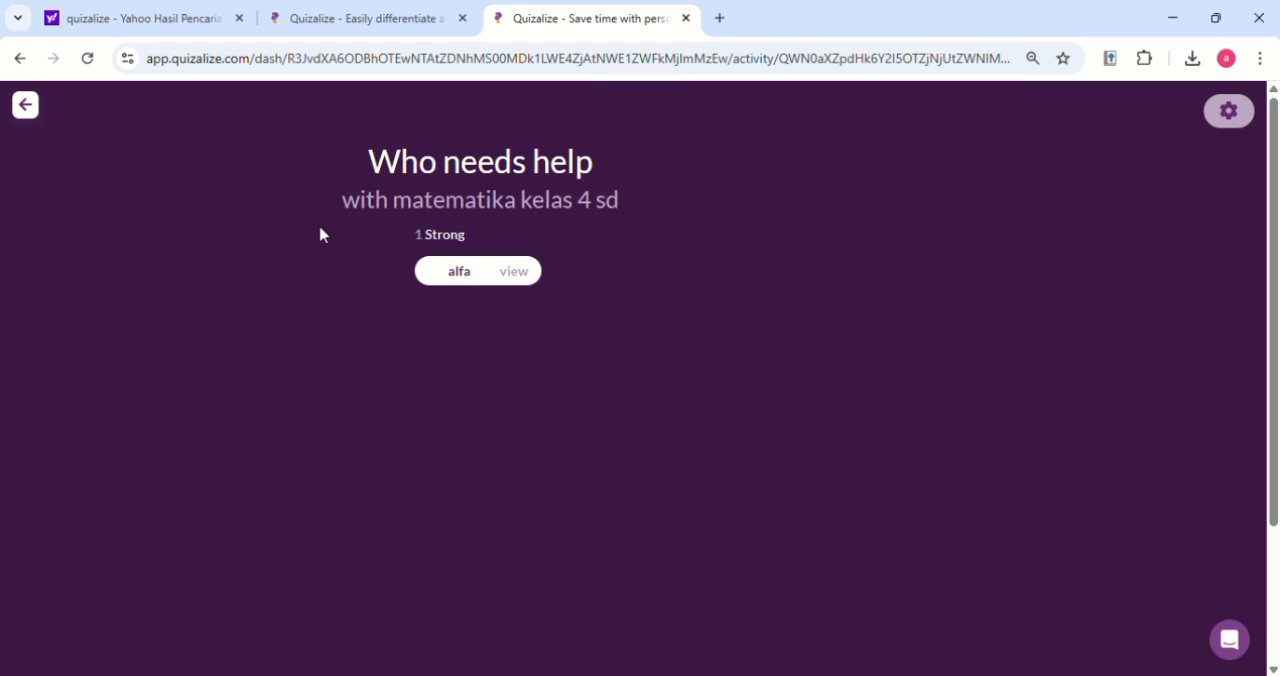
left_click(25, 106)
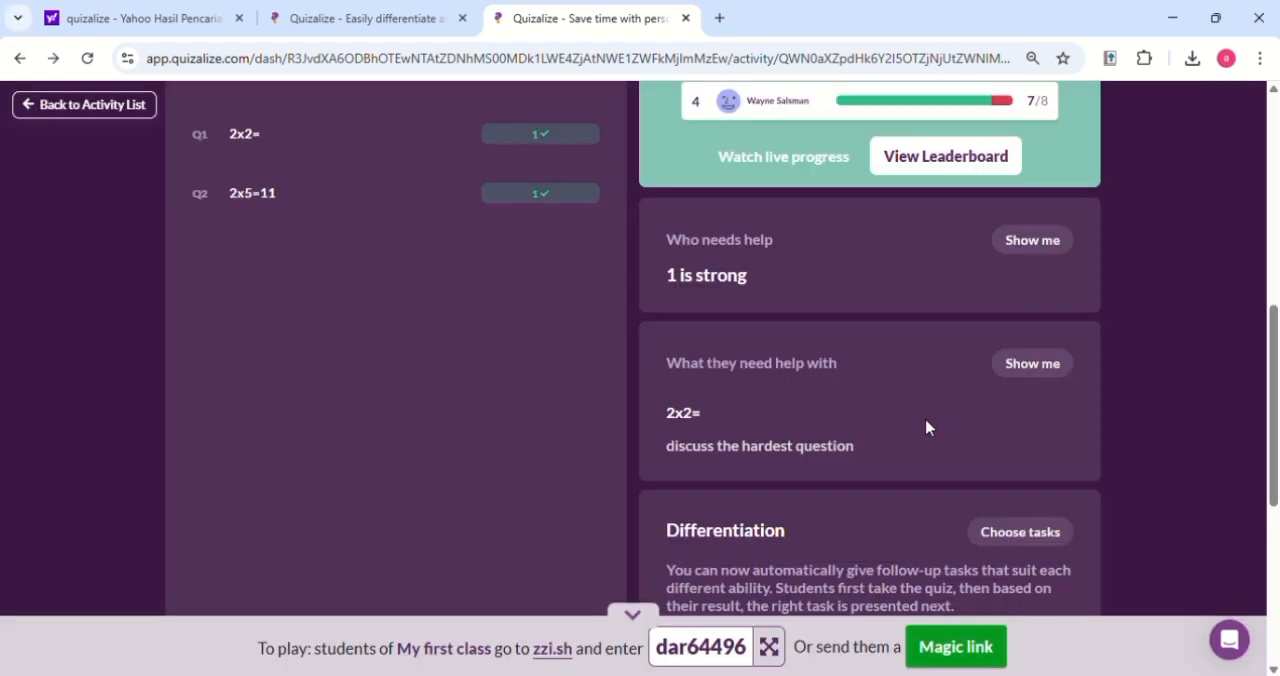
left_click(1024, 372)
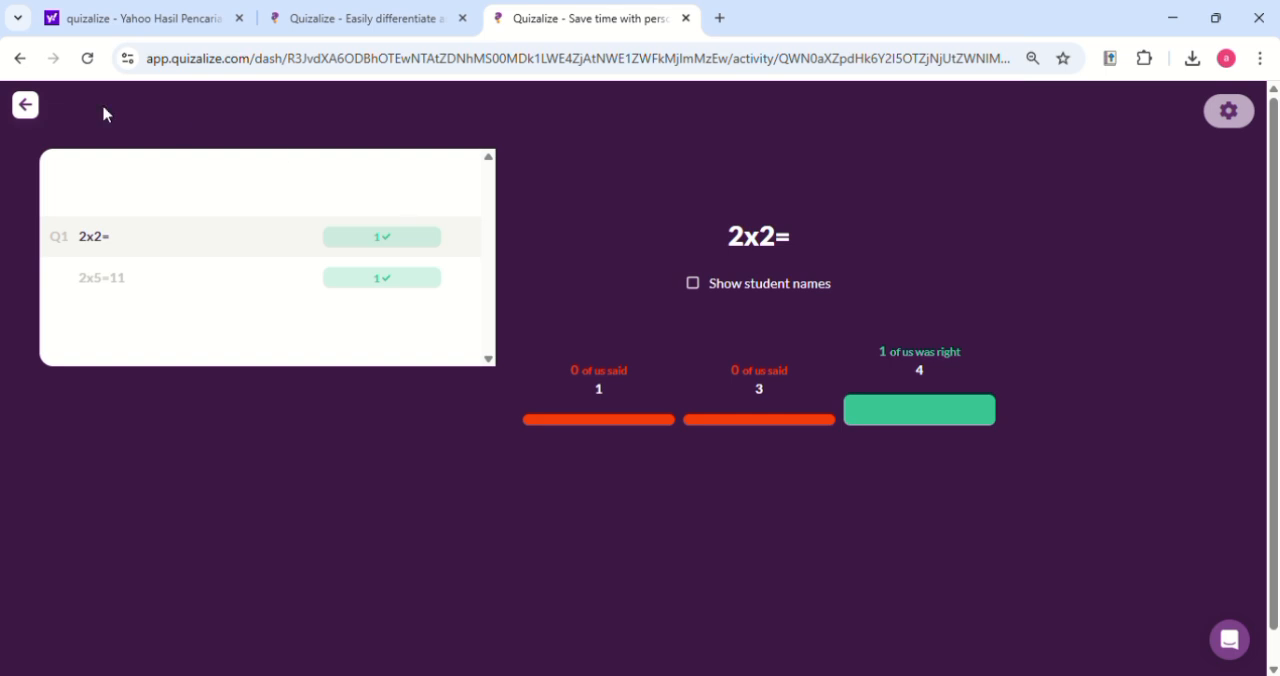
left_click(26, 106)
Review the activity's full results table, return to the dashboard, and download the results data in Excel format
scroll(971, 400, "down", 4)
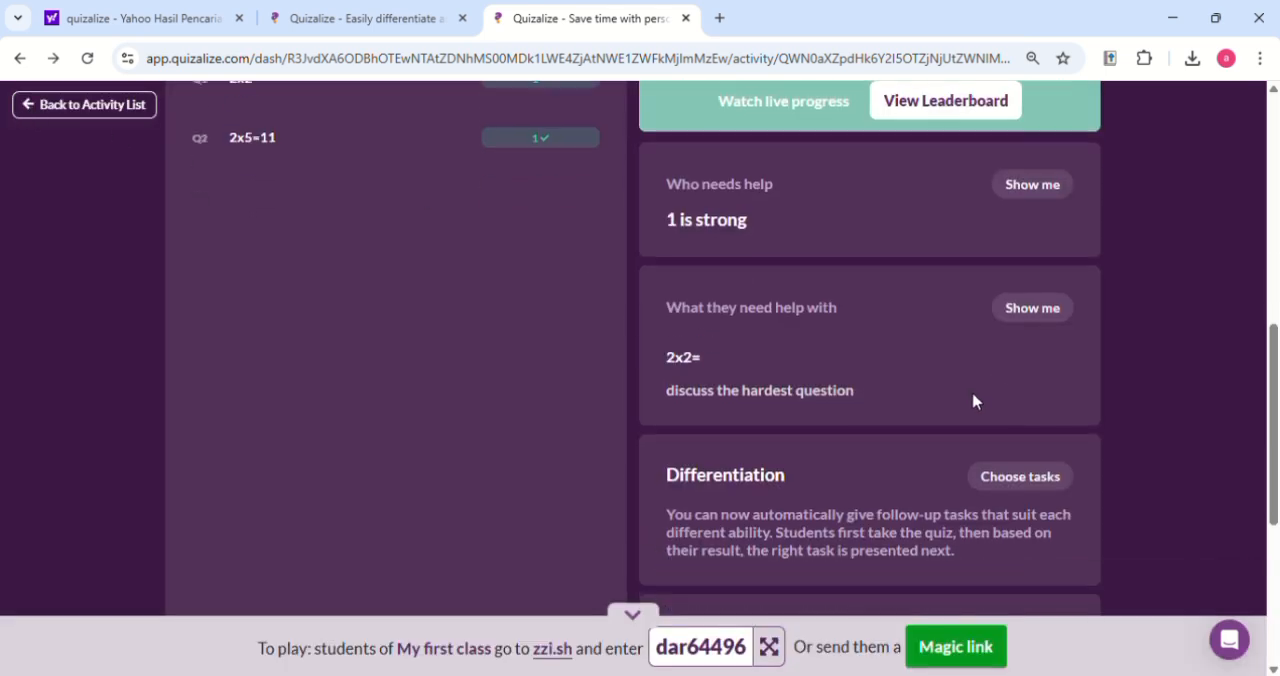
scroll(973, 400, "down", 1)
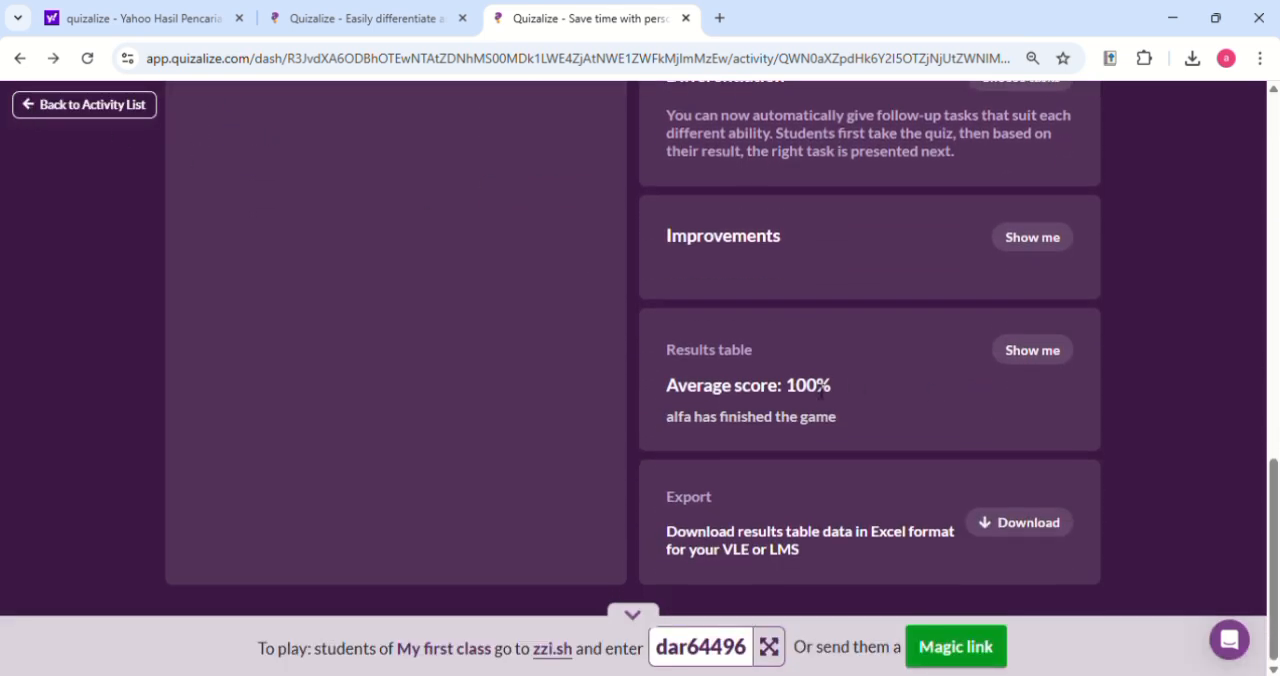
left_click(1055, 352)
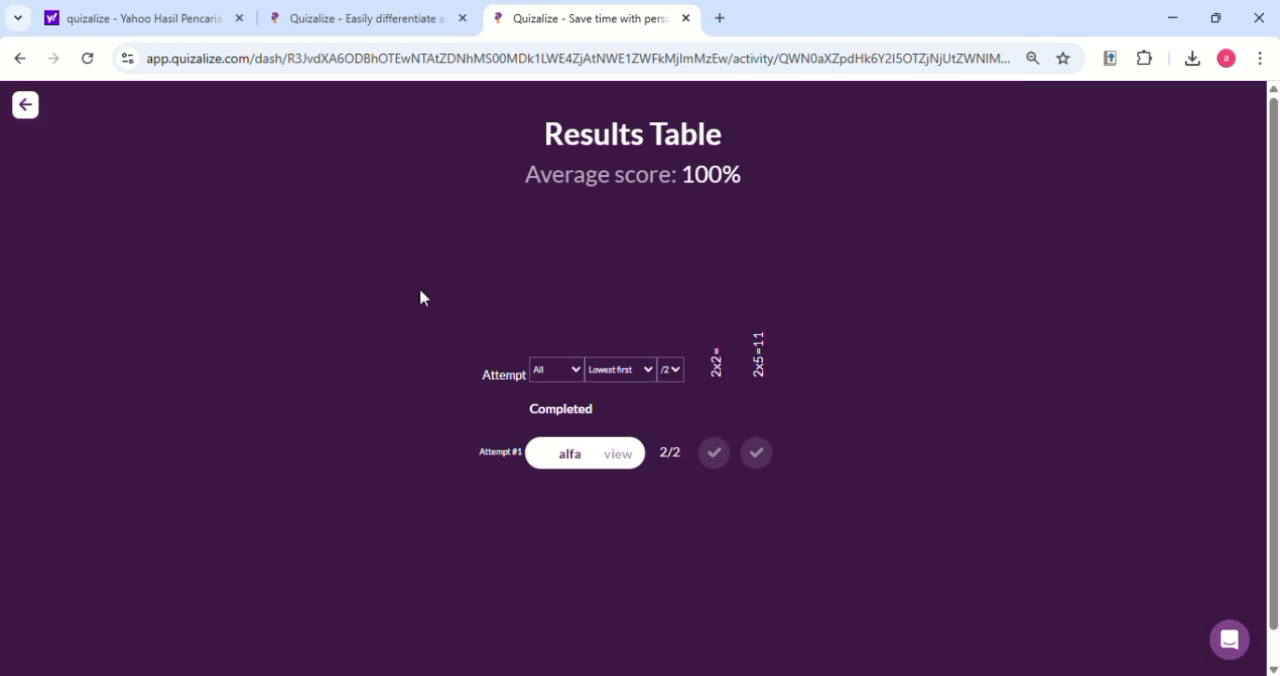
left_click(25, 105)
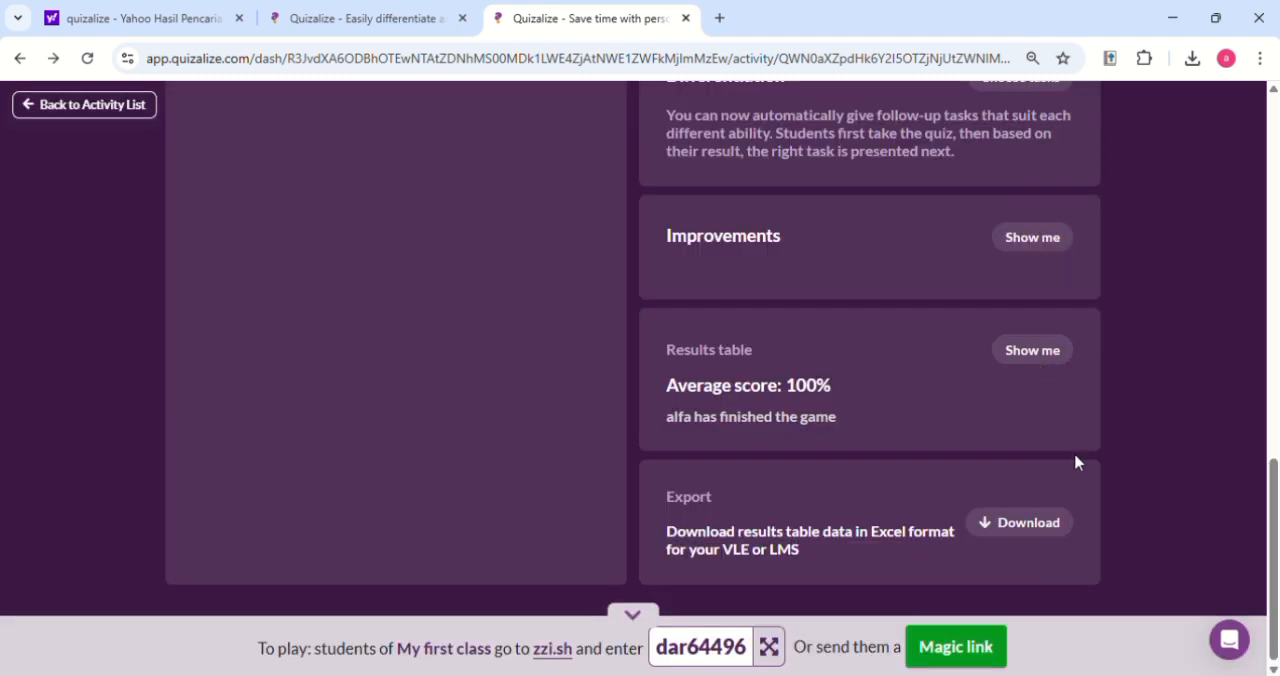
left_click(1040, 531)
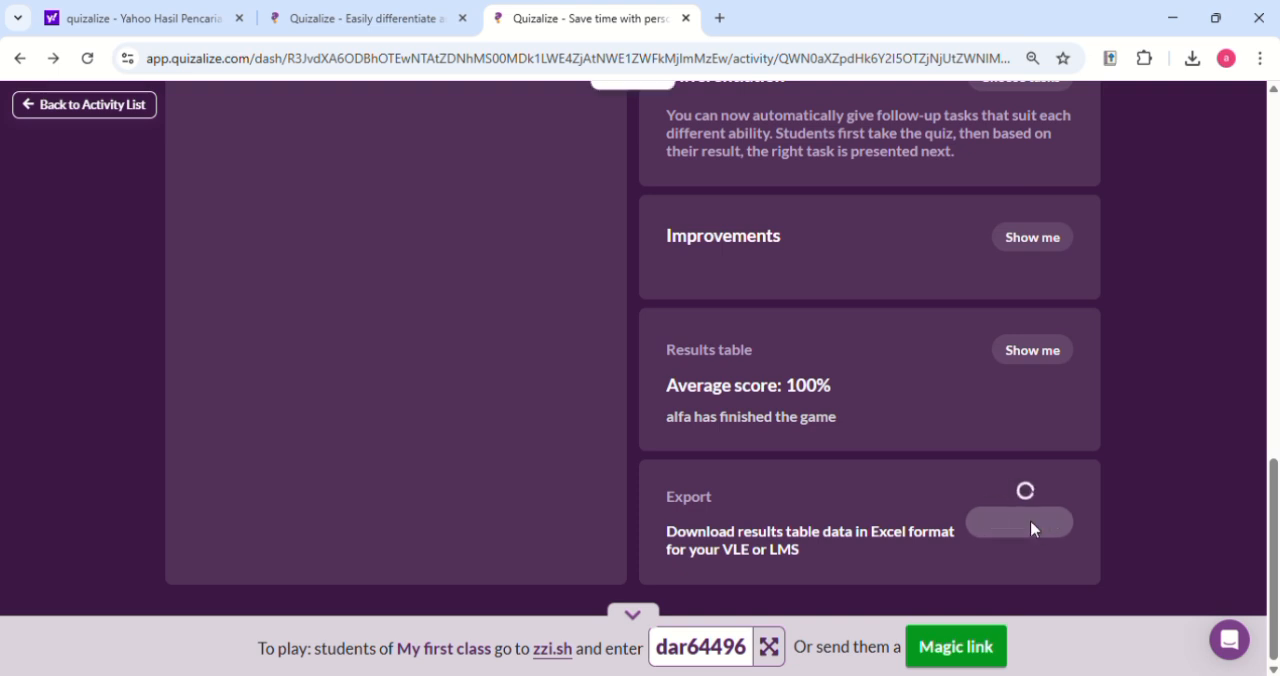